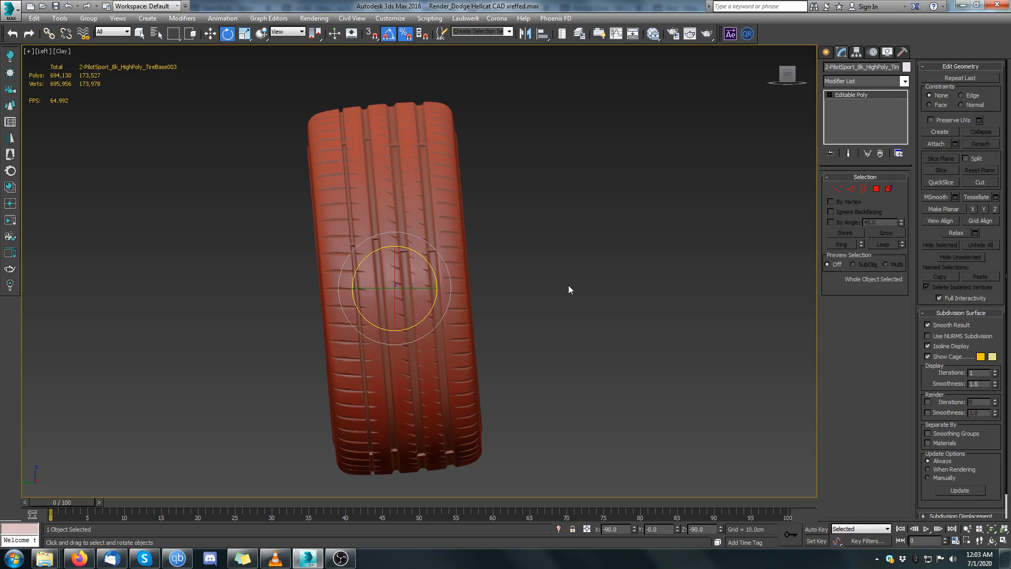
{"action": "key", "text": "z"}
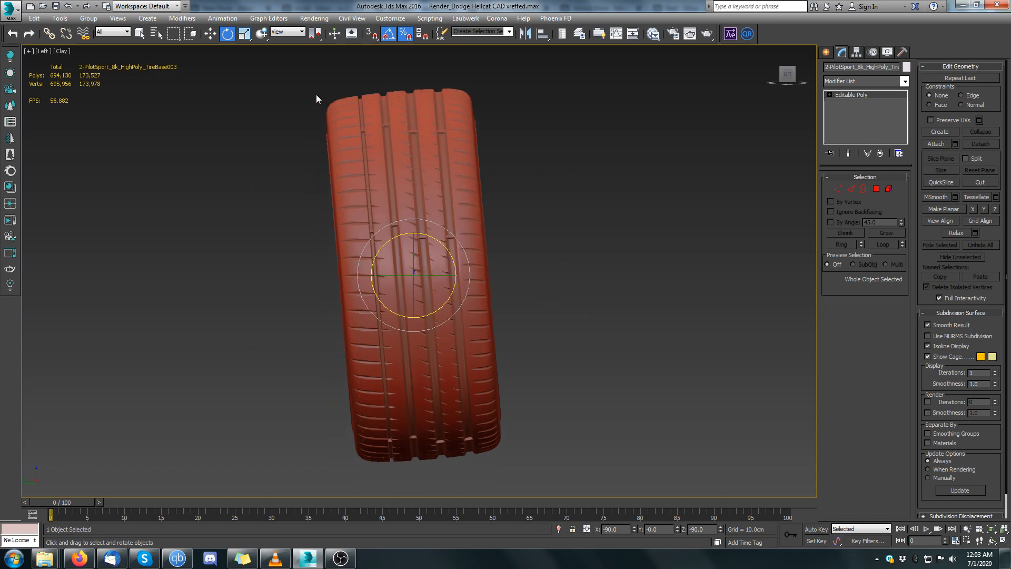
{"action": "scroll", "coordinate": [435, 236], "scroll_direction": "up", "scroll_amount": 2}
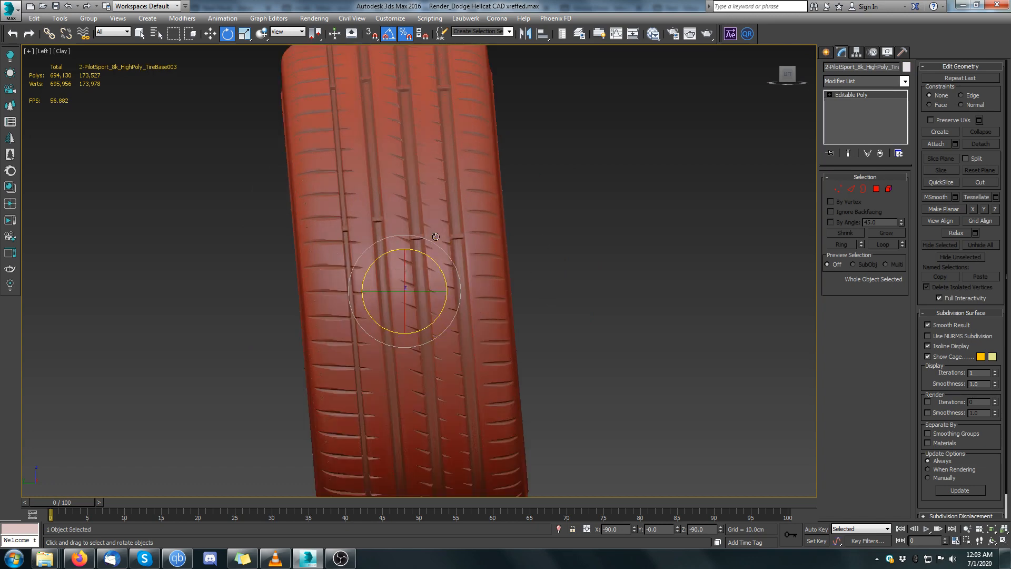
{"action": "scroll", "coordinate": [434, 279], "scroll_direction": "down", "scroll_amount": 2}
{"action": "left_click_drag", "start_coordinate": [421, 261], "coordinate": [386, 71]}
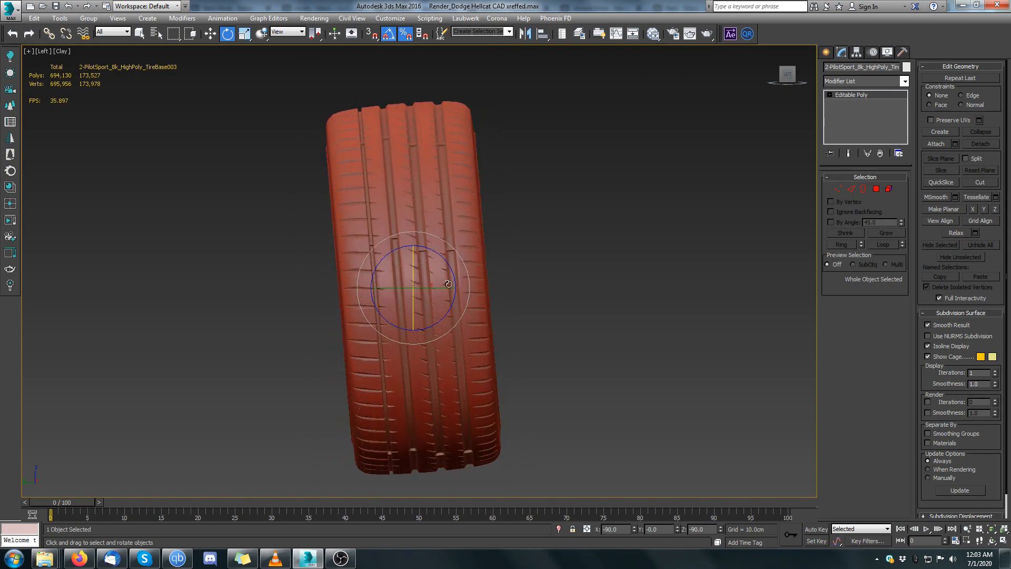
{"action": "left_click", "coordinate": [857, 81]}
{"action": "type", "text": "uvw"}
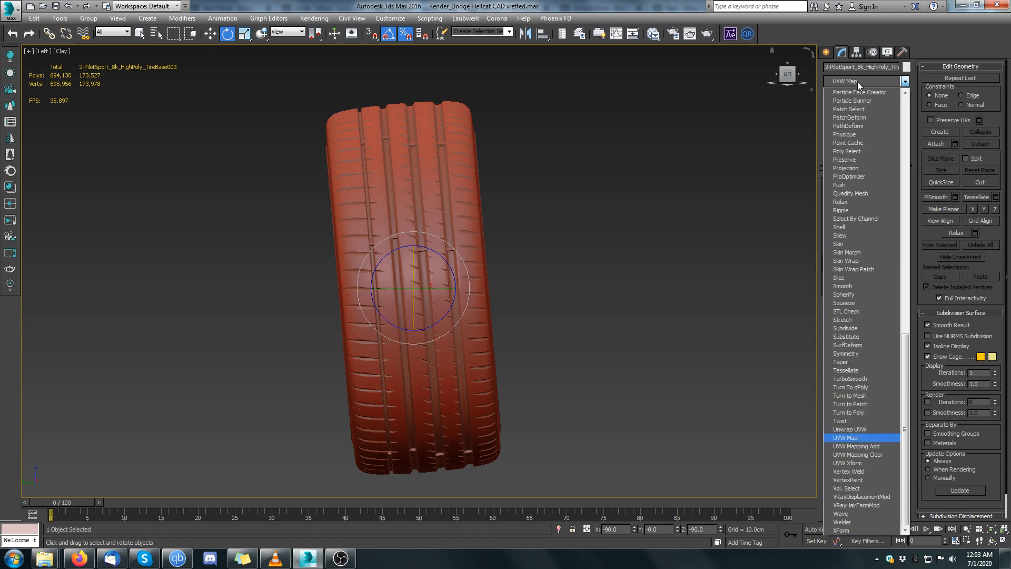
{"action": "key", "text": "Return"}
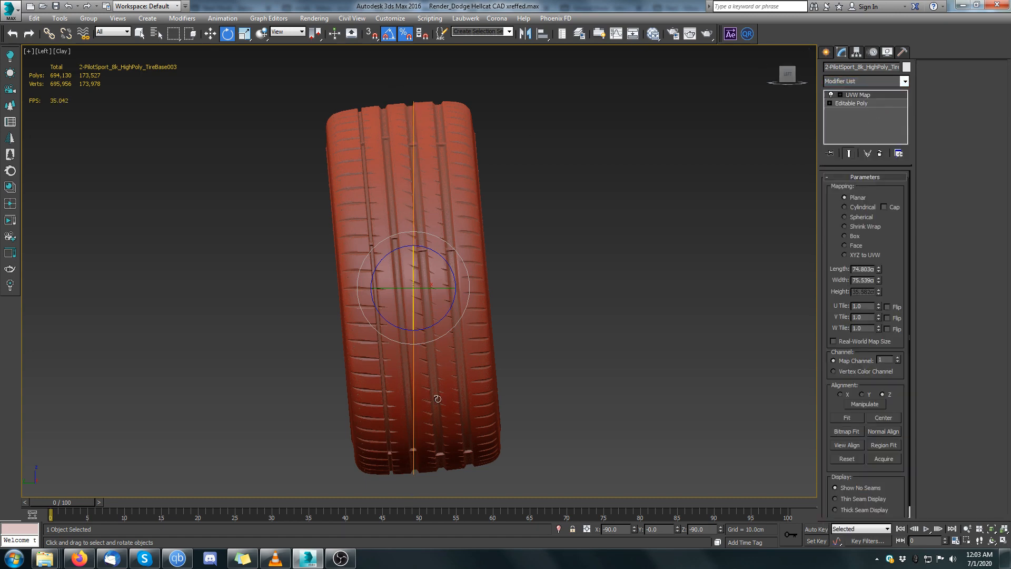
{"action": "right_click", "coordinate": [868, 97]}
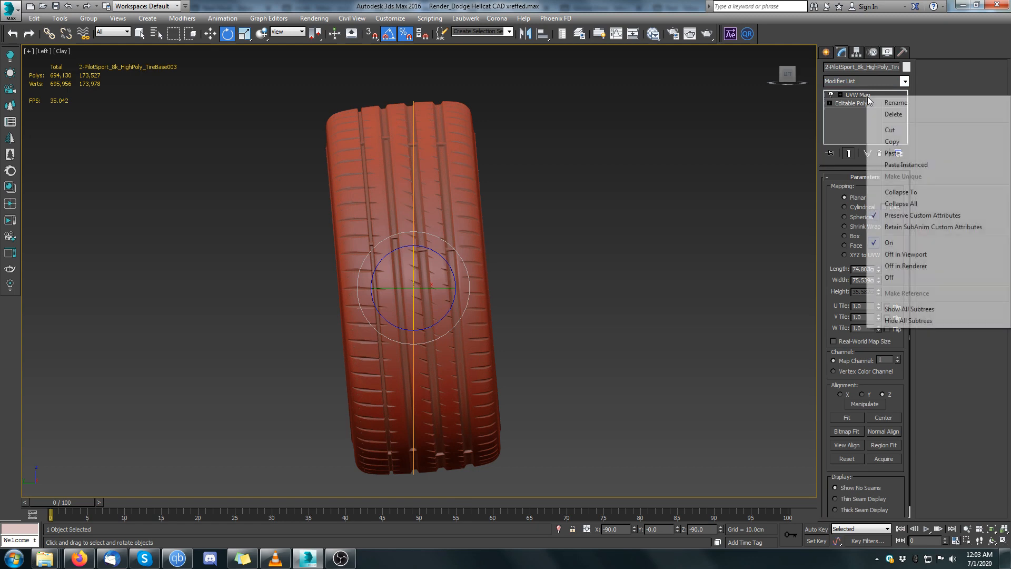
{"action": "left_click", "coordinate": [903, 115]}
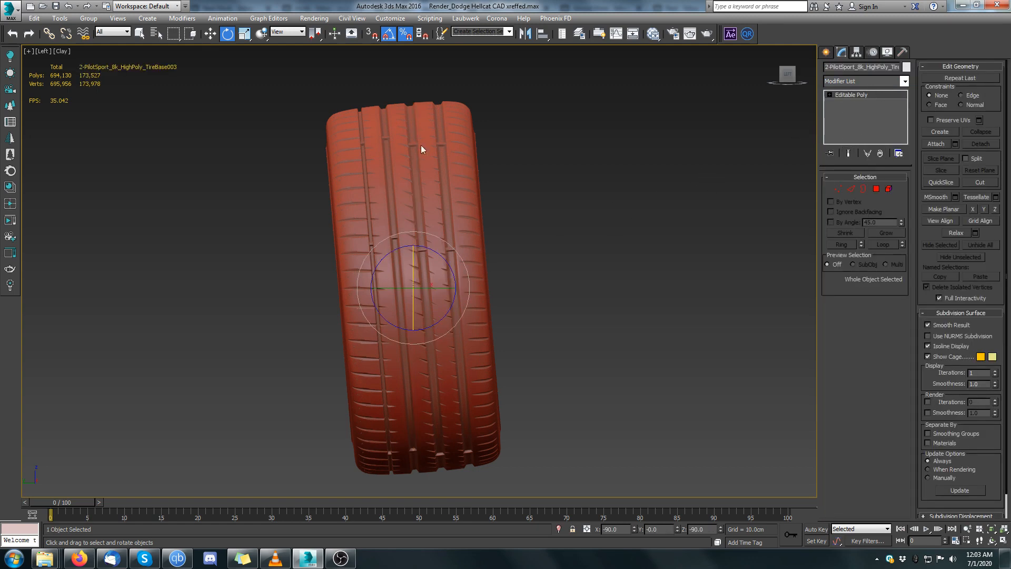
Step: Apply a MeshSmooth modifier to the tire in the Perspective view
{"action": "key", "text": "p"}
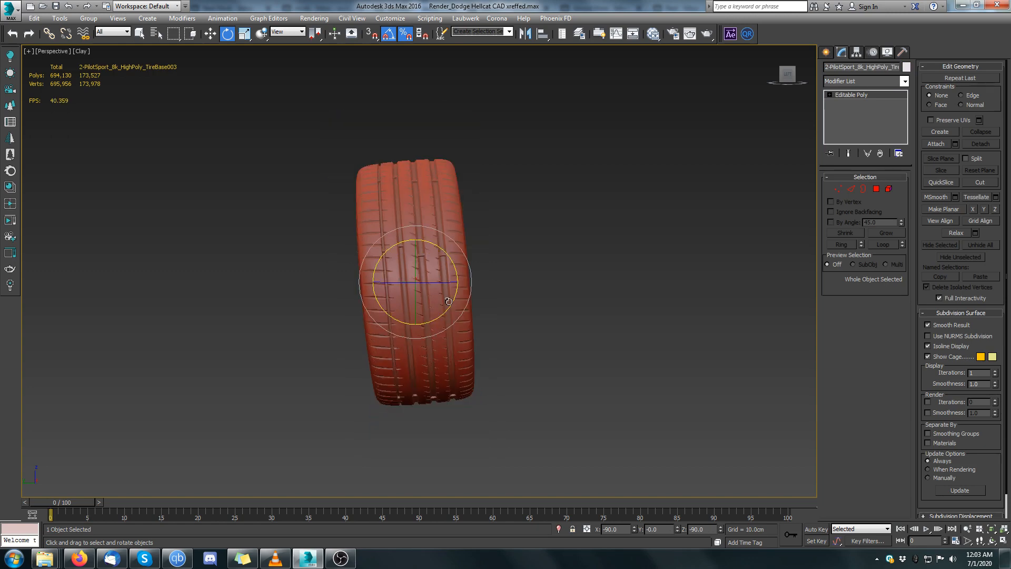
{"action": "key", "text": "z"}
{"action": "mouse_move", "coordinate": [537, 258]}
{"action": "middle_mouse_down", "text": "alt"}
{"action": "mouse_move", "coordinate": [482, 269]}
{"action": "mouse_move", "coordinate": [485, 285]}
{"action": "mouse_move", "coordinate": [526, 259]}
{"action": "middle_mouse_up", "text": "alt"}
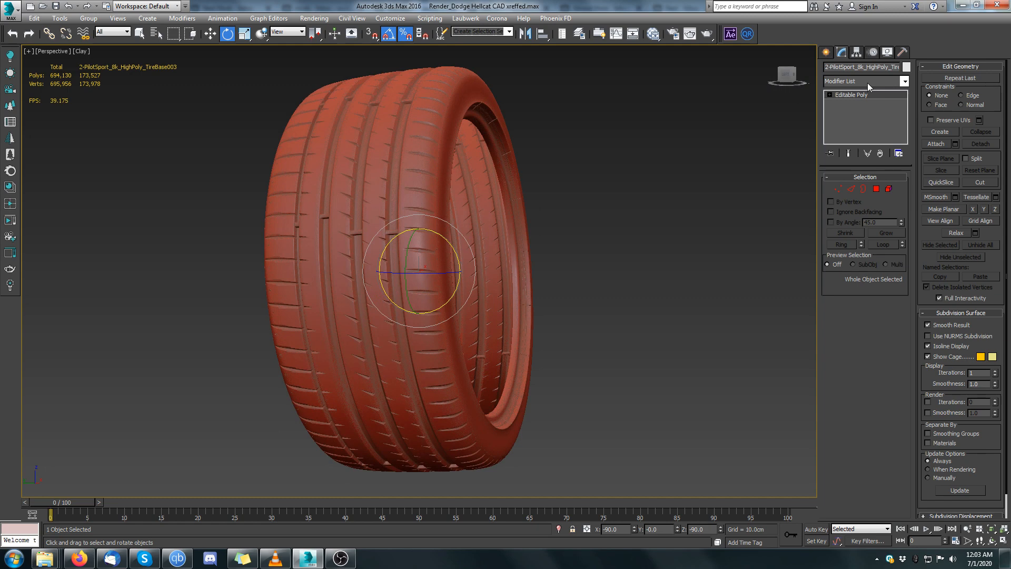
{"action": "left_click", "coordinate": [867, 82]}
{"action": "scroll", "coordinate": [866, 330], "scroll_direction": "down", "scroll_amount": 3}
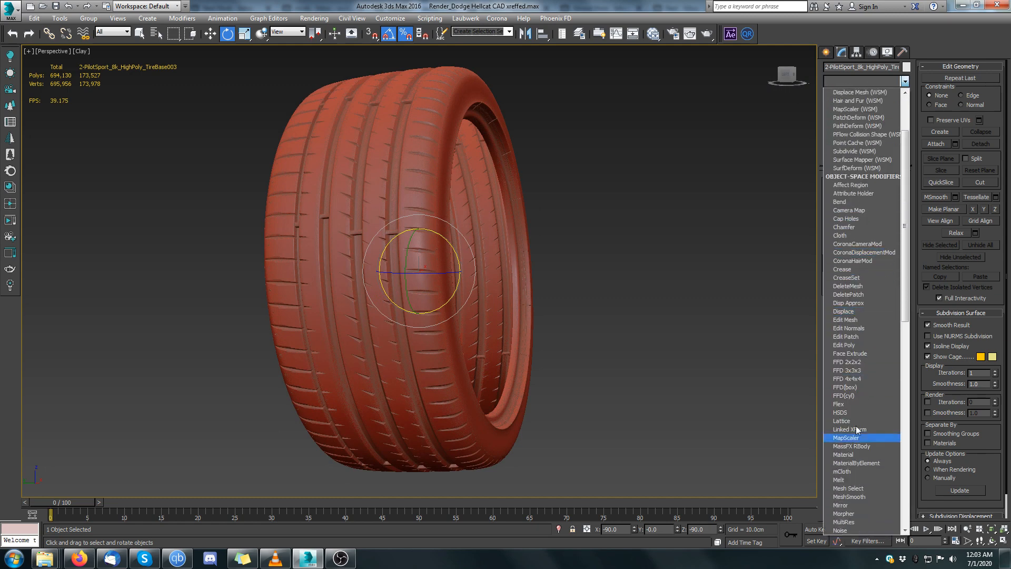
{"action": "left_click", "coordinate": [849, 496]}
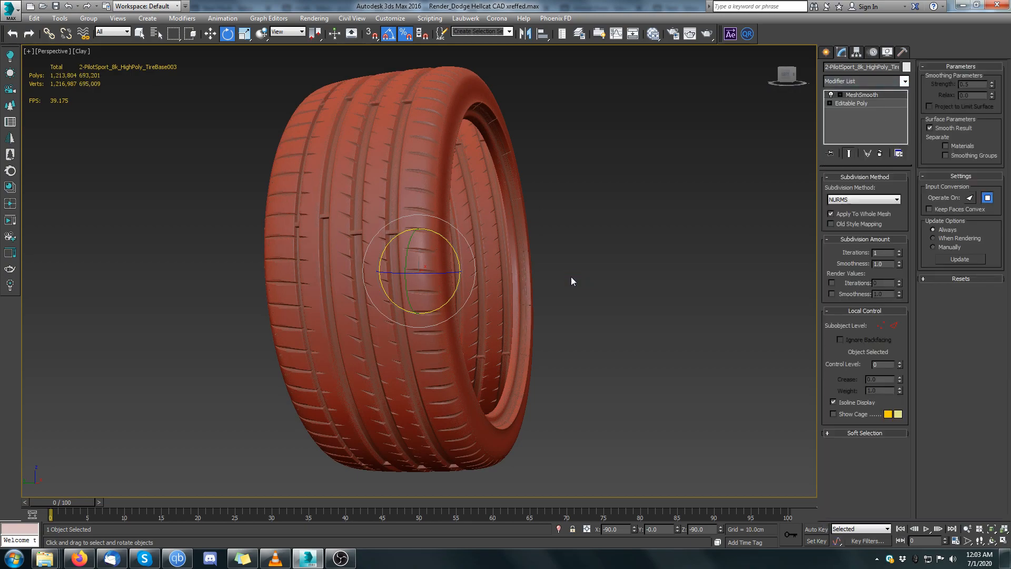
Step: Inspect the tire's wire edges and tread grooves up close, comparing the surface with MeshSmooth switched on and off
{"action": "key", "text": "F4"}
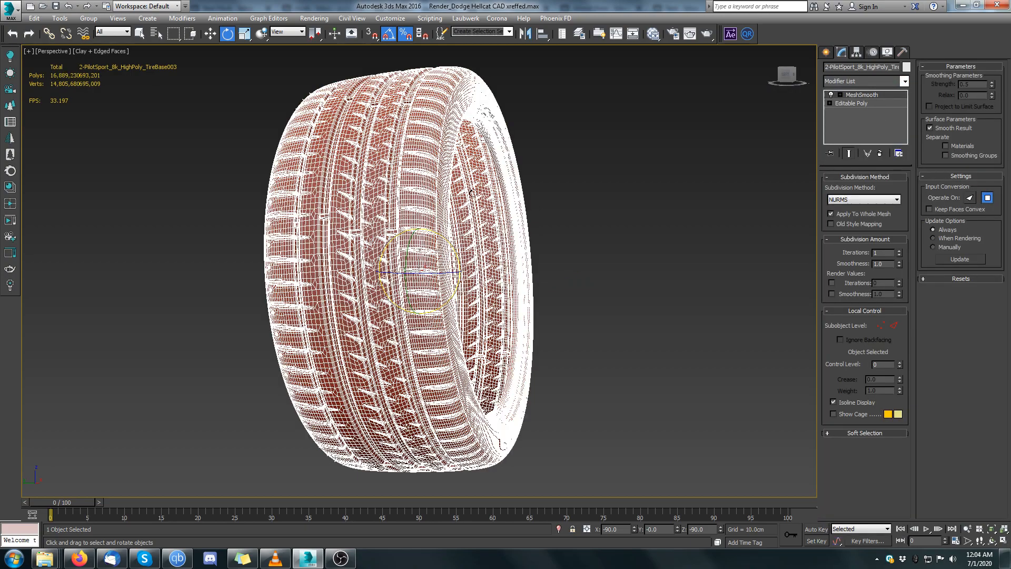
{"action": "scroll", "coordinate": [422, 169], "scroll_direction": "up", "scroll_amount": 5}
{"action": "left_click", "coordinate": [830, 95]}
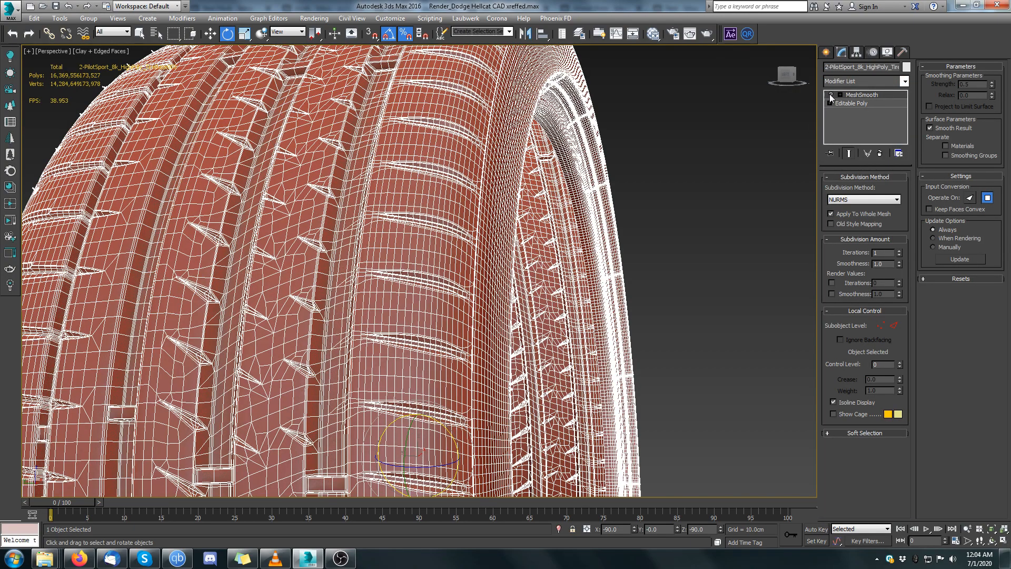
{"action": "key", "text": "F4"}
{"action": "scroll", "coordinate": [458, 237], "scroll_direction": "up", "scroll_amount": 10}
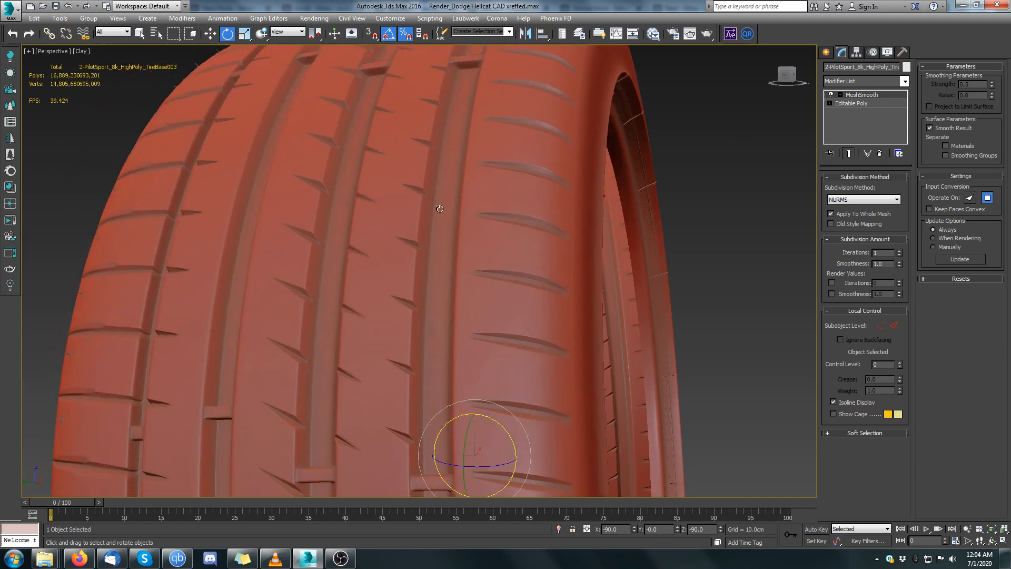
{"action": "scroll", "coordinate": [503, 295], "scroll_direction": "down", "scroll_amount": 5}
{"action": "scroll", "coordinate": [511, 287], "scroll_direction": "up", "scroll_amount": 4}
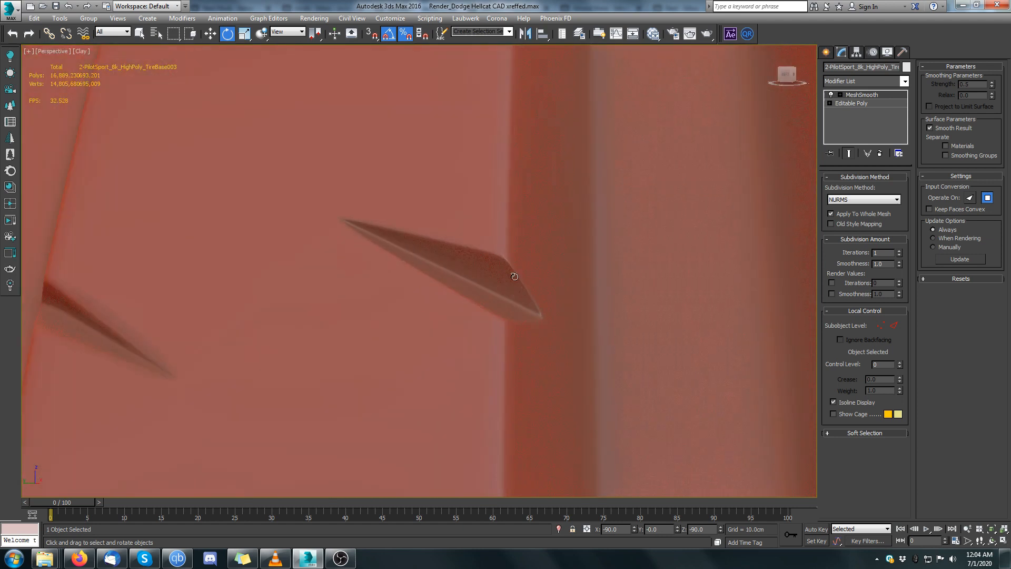
{"action": "left_click", "coordinate": [831, 95]}
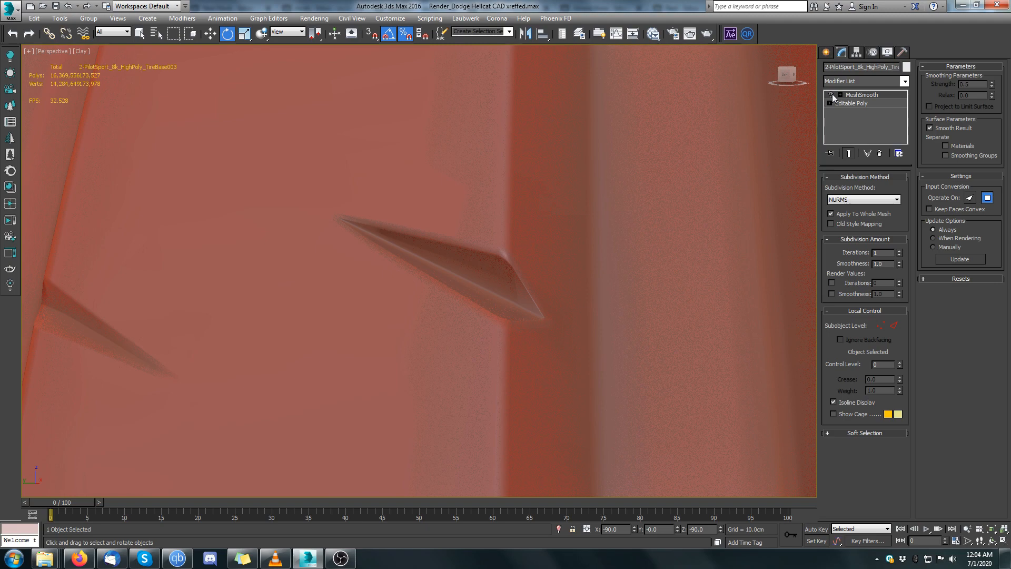
{"action": "left_click", "coordinate": [831, 95]}
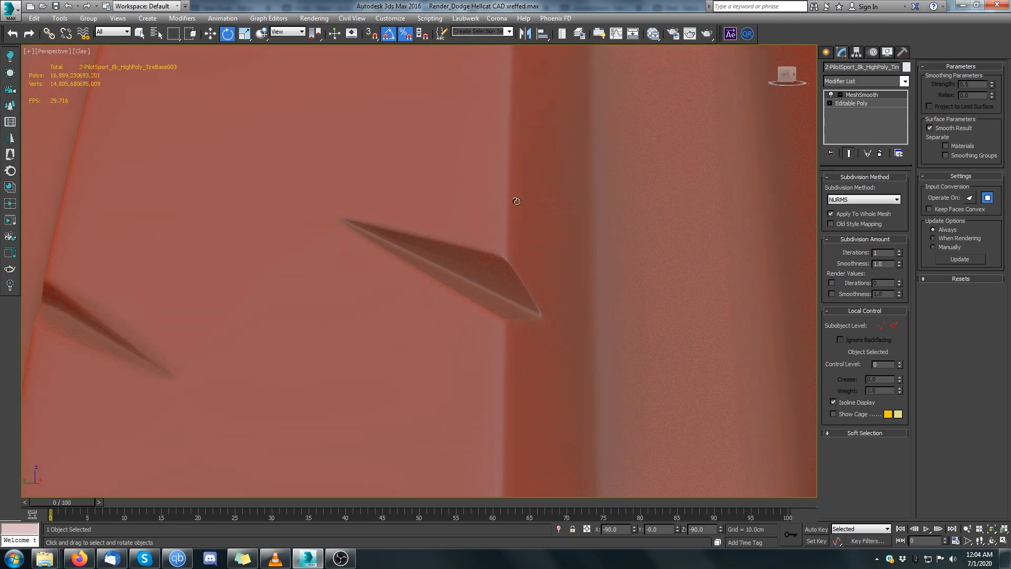
{"action": "key", "text": "z"}
{"action": "middle_click_drag", "start_coordinate": [230, 251], "coordinate": [558, 206], "text": "alt"}
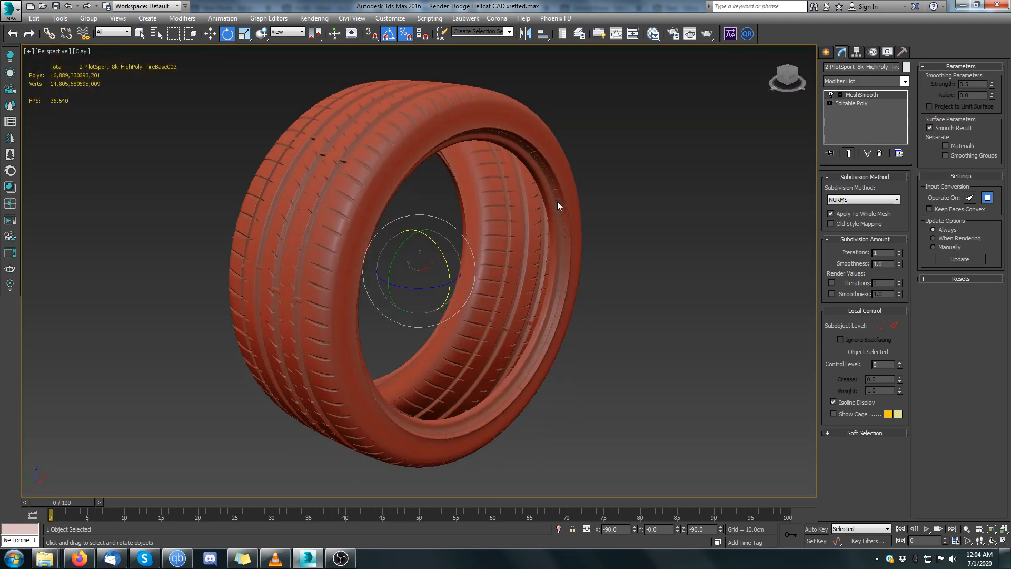
Step: Delete the MeshSmooth modifier from the tire's modifier stack
{"action": "left_click", "coordinate": [728, 212]}
{"action": "right_click", "coordinate": [868, 98]}
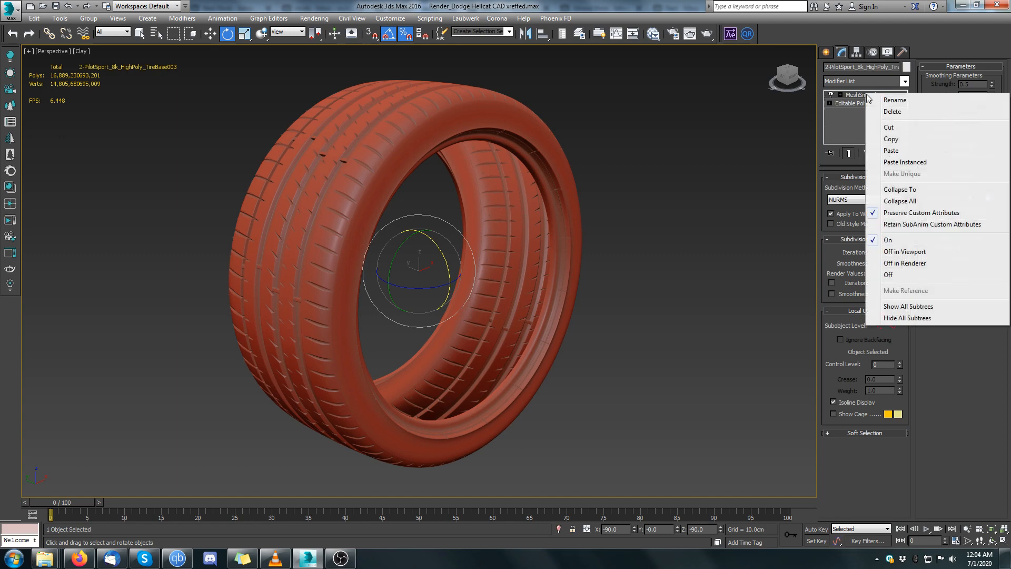
{"action": "left_click", "coordinate": [895, 112]}
{"action": "left_click", "coordinate": [895, 111]}
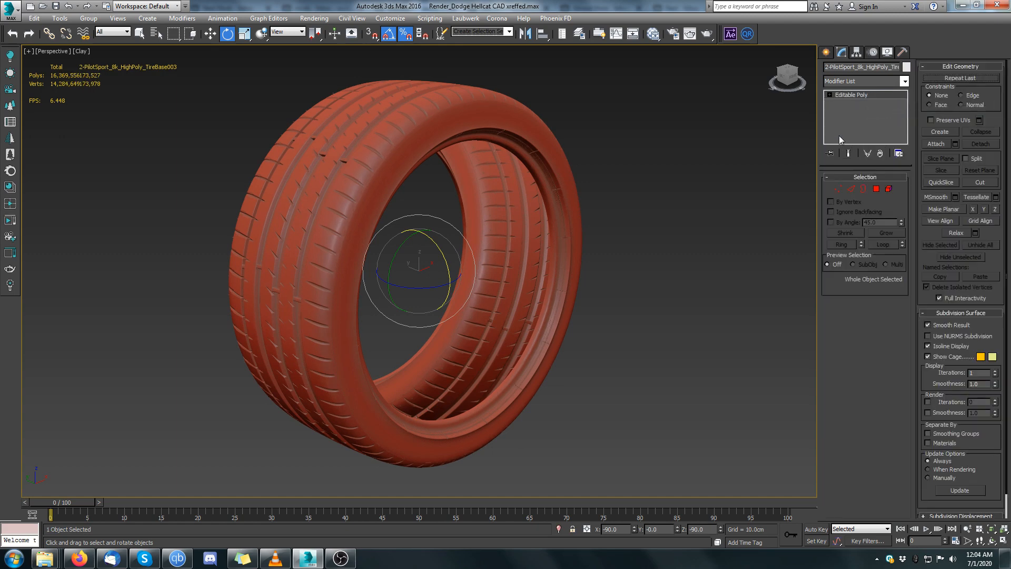
Step: Show the tire in wireframe in the Left view and open the Rotate Transform Type-In for it
{"action": "key", "text": "f"}
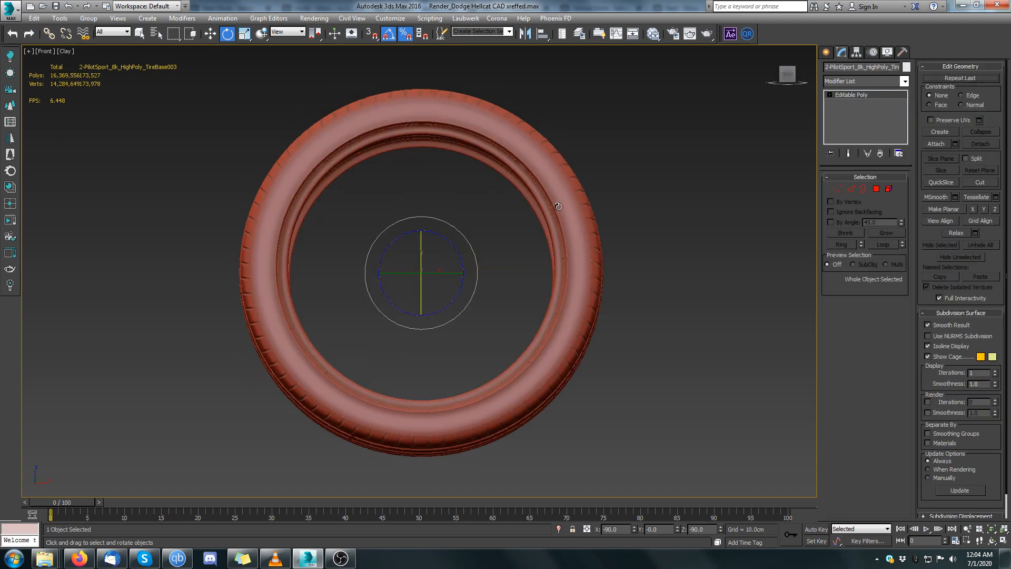
{"action": "key", "text": "l"}
{"action": "middle_click_drag", "start_coordinate": [553, 274], "coordinate": [553, 300]}
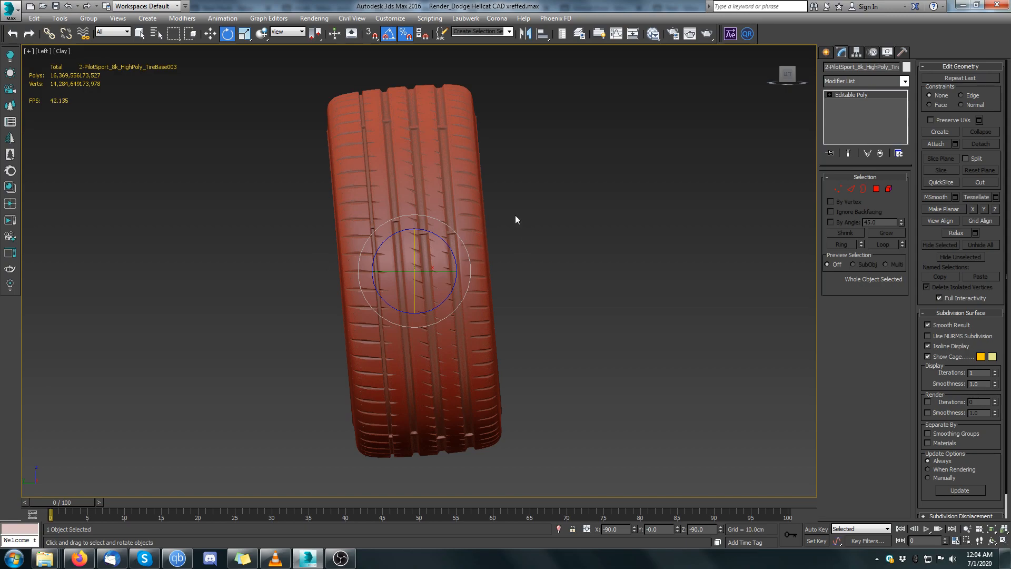
{"action": "key", "text": "F3"}
{"action": "middle_click_drag", "start_coordinate": [374, 103], "coordinate": [374, 162]}
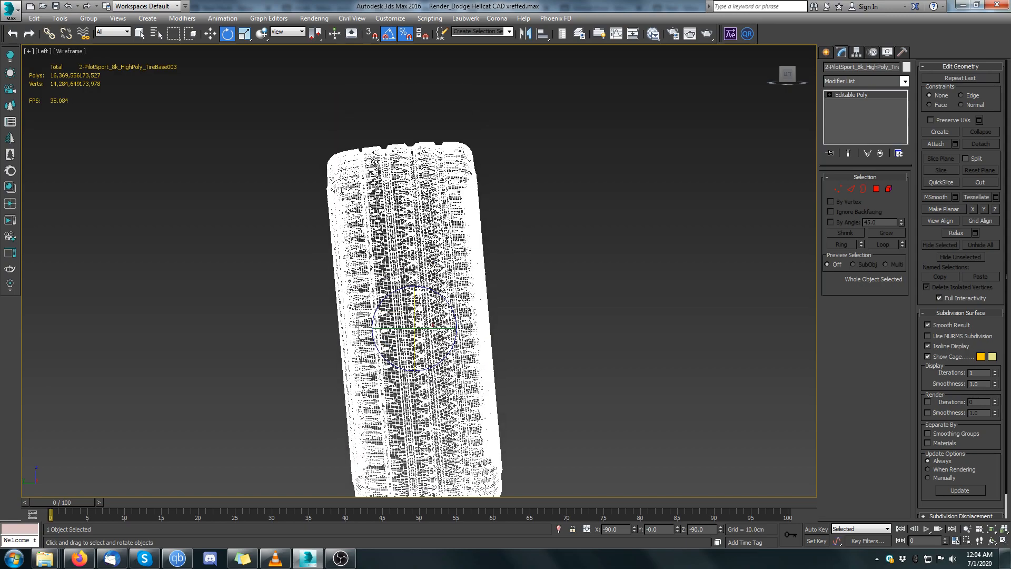
{"action": "scroll", "coordinate": [373, 162], "scroll_direction": "up", "scroll_amount": 10}
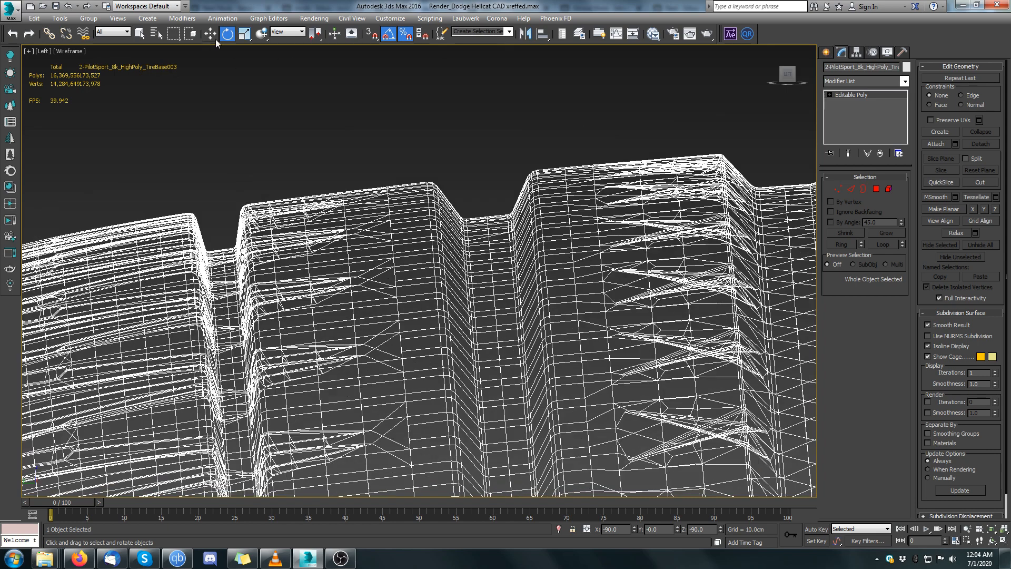
{"action": "right_click", "coordinate": [227, 35]}
{"action": "scroll", "coordinate": [279, 242], "scroll_direction": "down", "scroll_amount": 10}
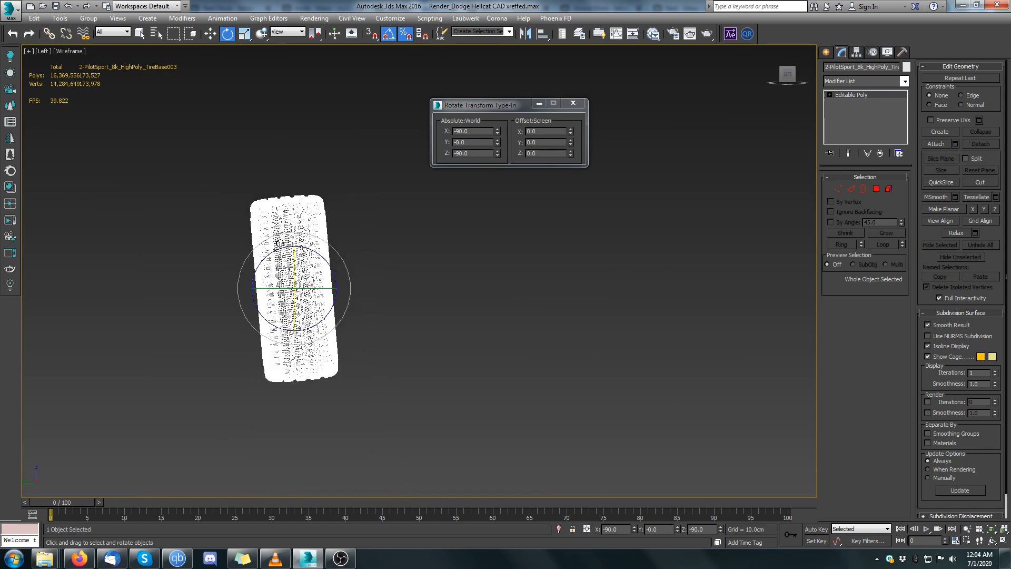
{"action": "scroll", "coordinate": [279, 243], "scroll_direction": "up", "scroll_amount": 8}
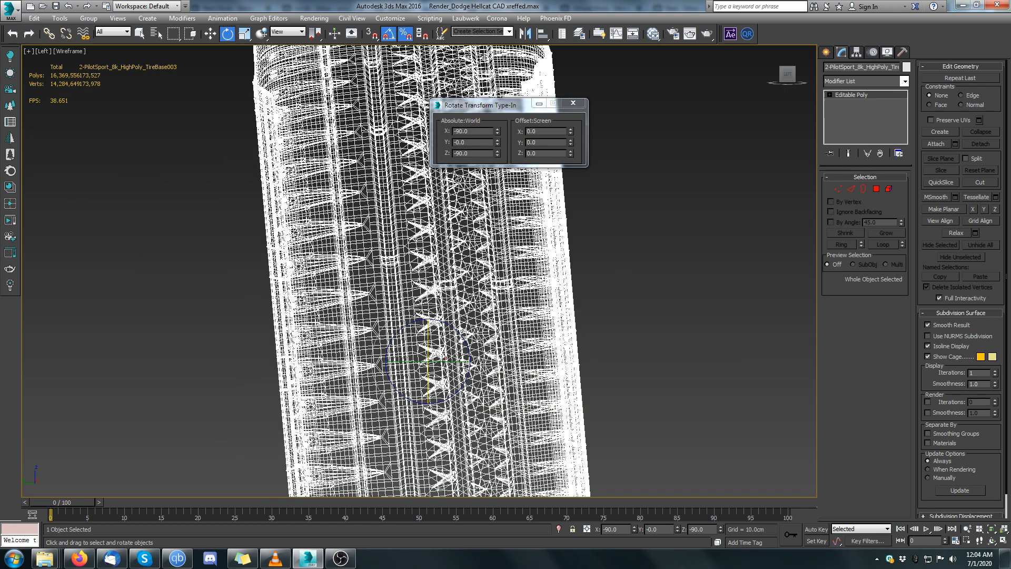
{"action": "scroll", "coordinate": [345, 263], "scroll_direction": "down", "scroll_amount": 10}
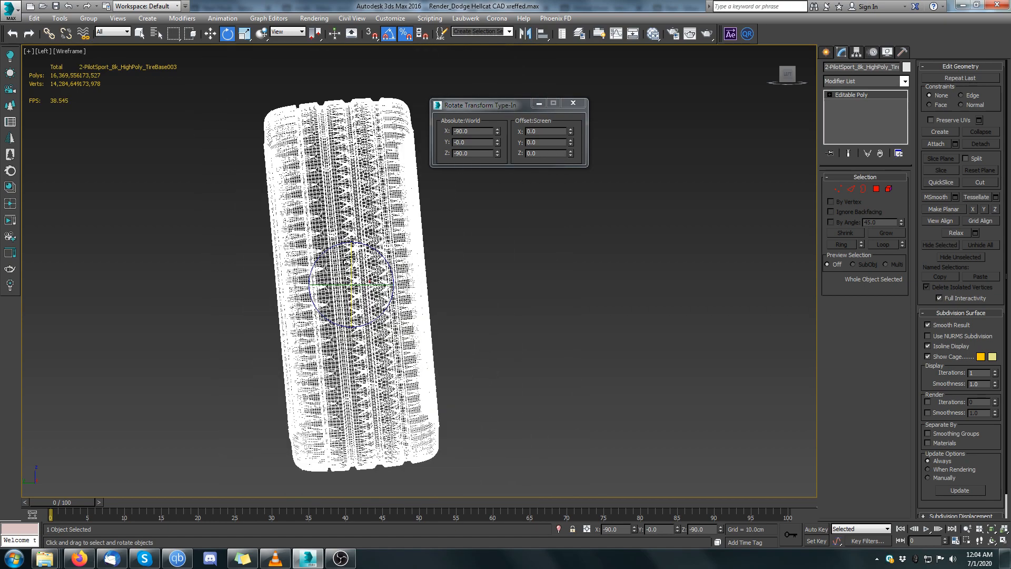
{"action": "scroll", "coordinate": [342, 264], "scroll_direction": "up", "scroll_amount": 10}
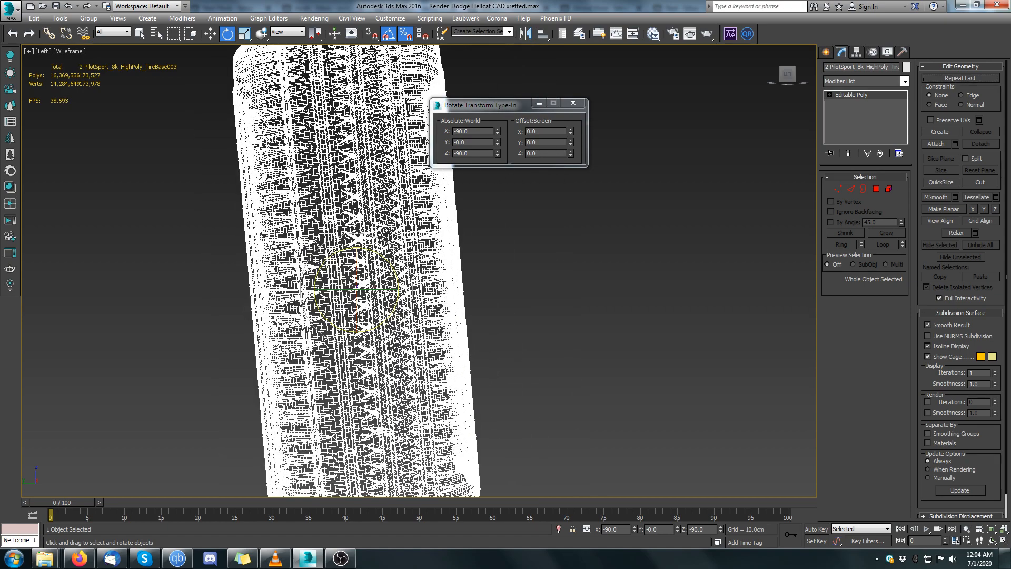
{"action": "left_click_drag", "start_coordinate": [497, 144], "coordinate": [504, 116]}
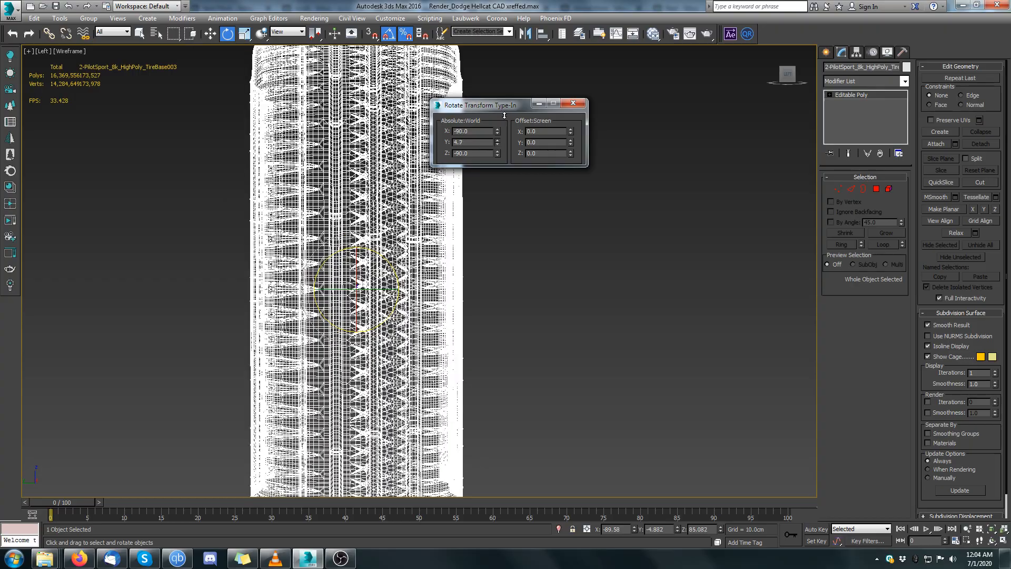
{"action": "left_click_drag", "start_coordinate": [503, 117], "coordinate": [506, 107]}
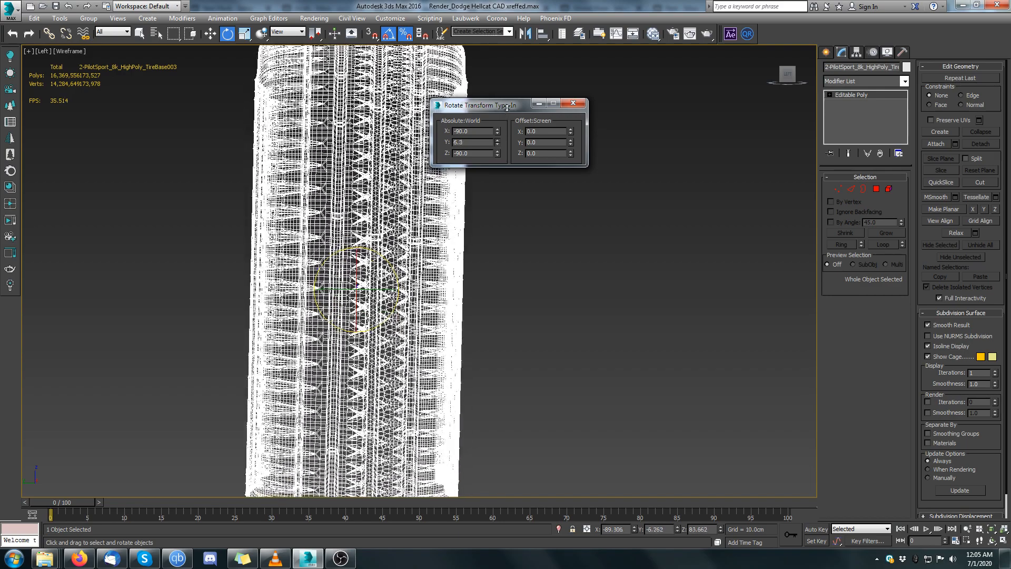
{"action": "right_click", "coordinate": [507, 107]}
Step: Try to straighten the tire by adjusting its absolute world Y rotation, entering -3.07 as one of the values
{"action": "scroll", "coordinate": [456, 317], "scroll_direction": "up", "scroll_amount": 6}
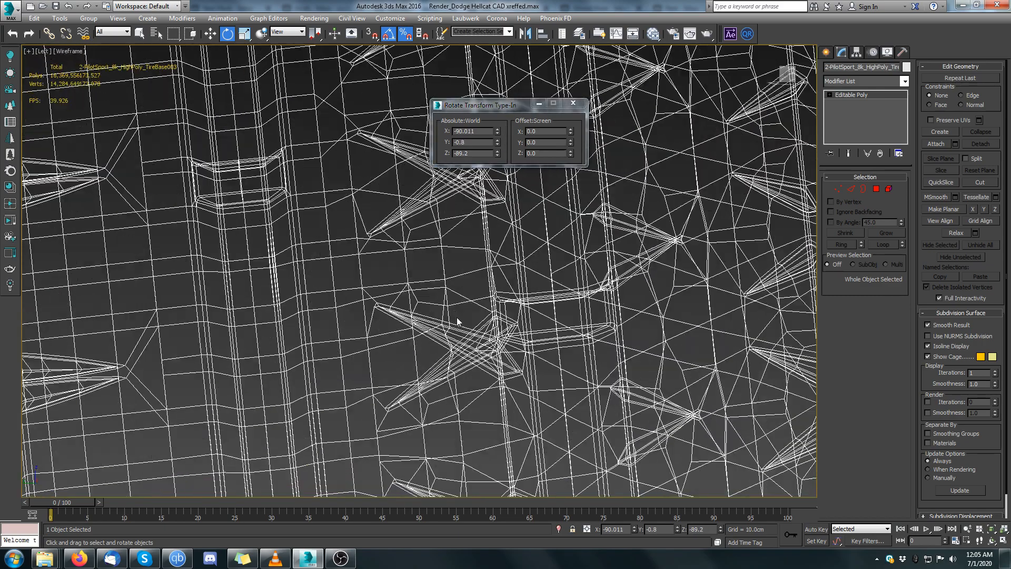
{"action": "scroll", "coordinate": [310, 298], "scroll_direction": "up", "scroll_amount": 4}
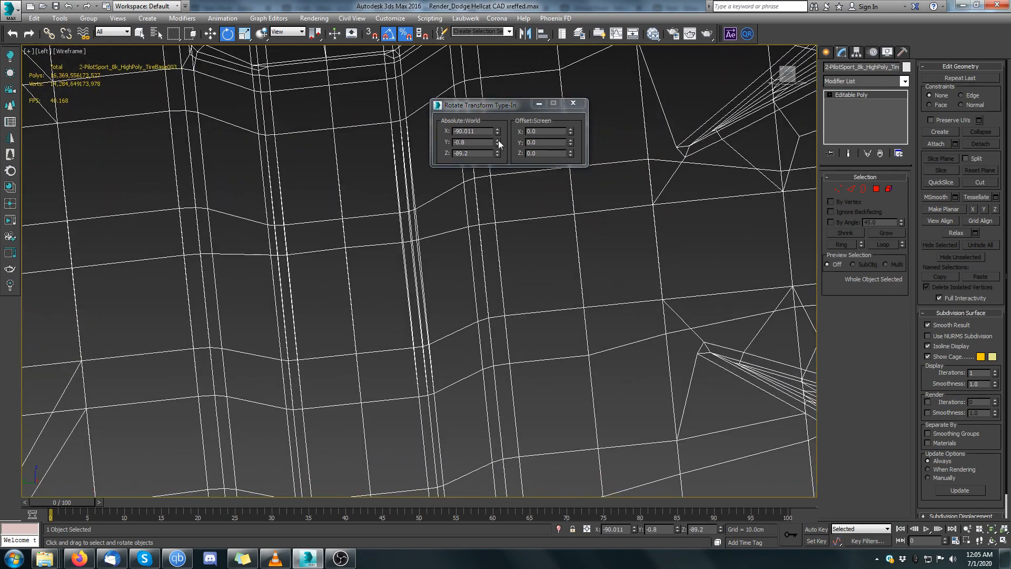
{"action": "left_click_drag", "start_coordinate": [497, 142], "coordinate": [497, 151]}
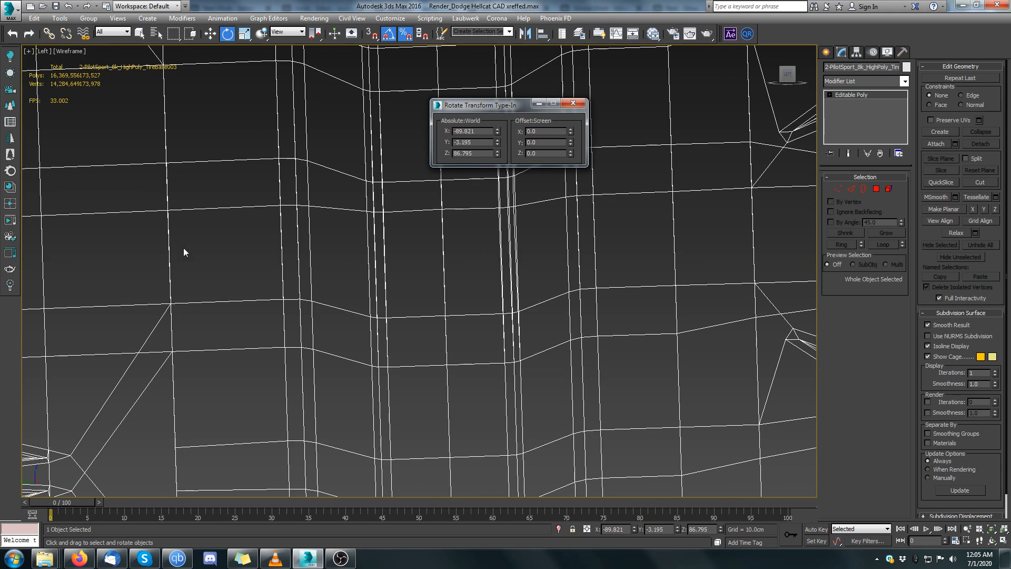
{"action": "scroll", "coordinate": [183, 249], "scroll_direction": "up", "scroll_amount": 5}
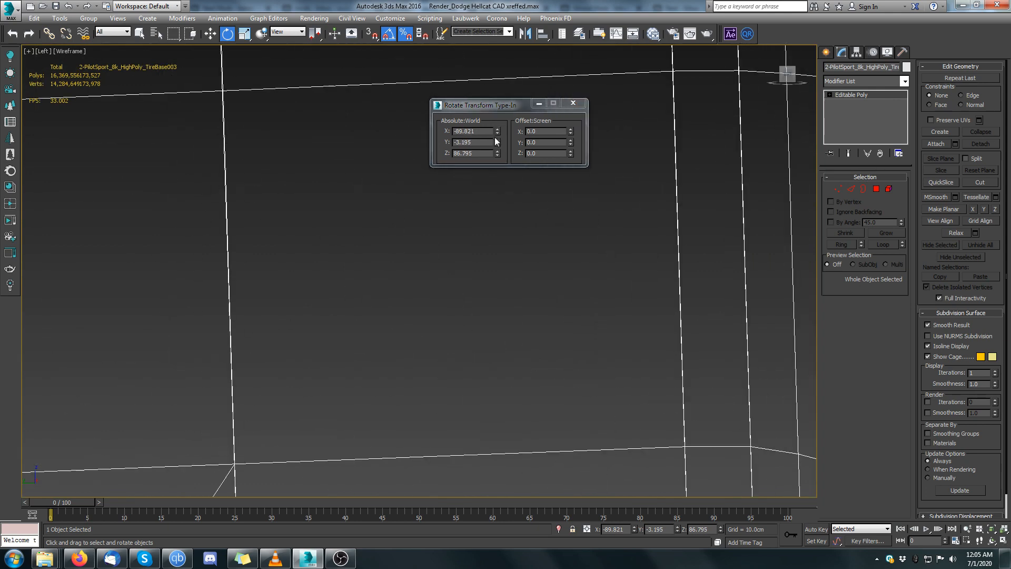
{"action": "left_click_drag", "start_coordinate": [497, 140], "coordinate": [498, 142]}
{"action": "double_click", "coordinate": [482, 144]}
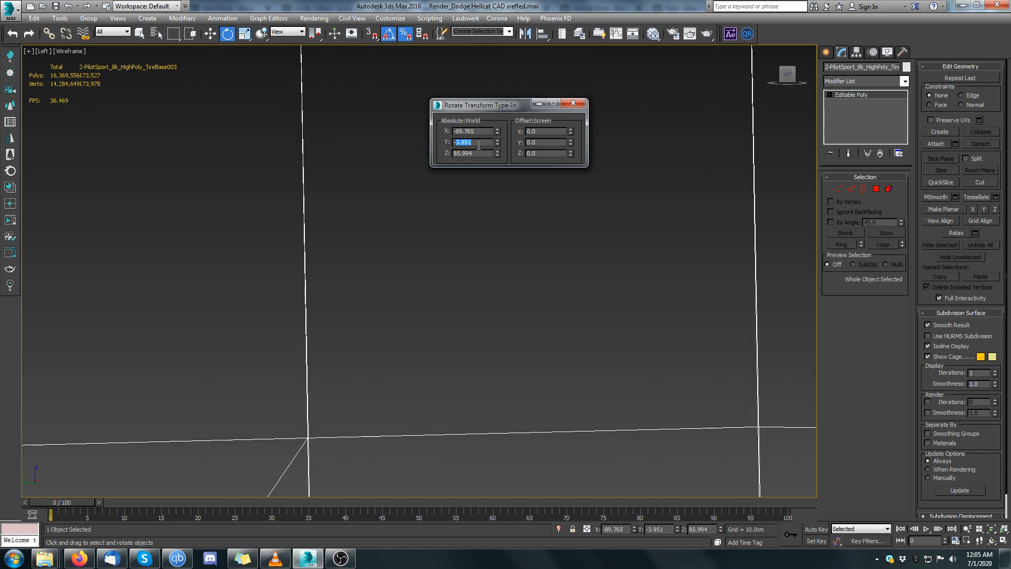
{"action": "type", "text": "-3.07"}
{"action": "key", "text": "Return"}
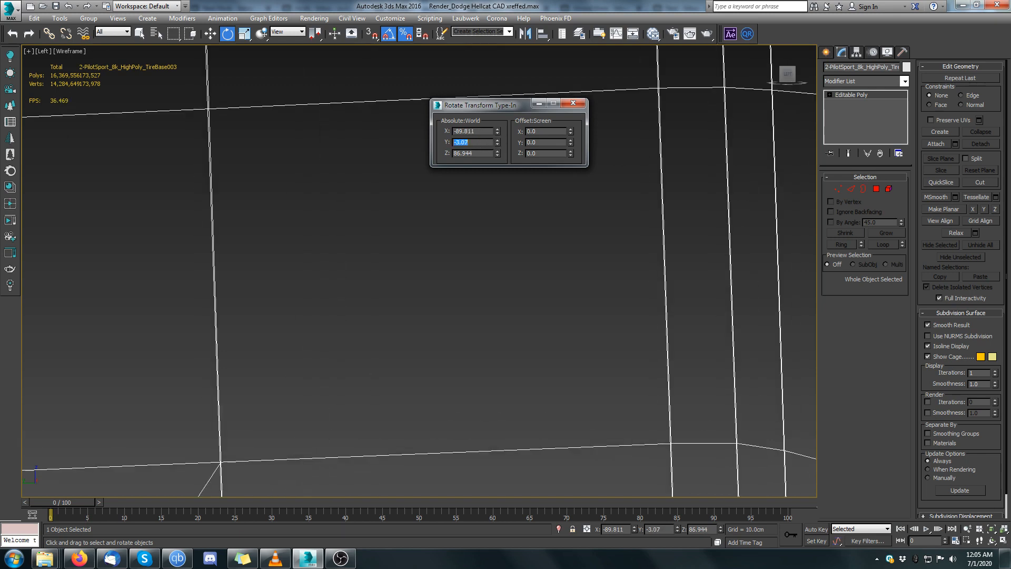
{"action": "key", "text": "Return"}
Step: Undo the absolute world rotation attempts on the tire, back to its original orientation
{"action": "key", "text": "ctrl+z"}
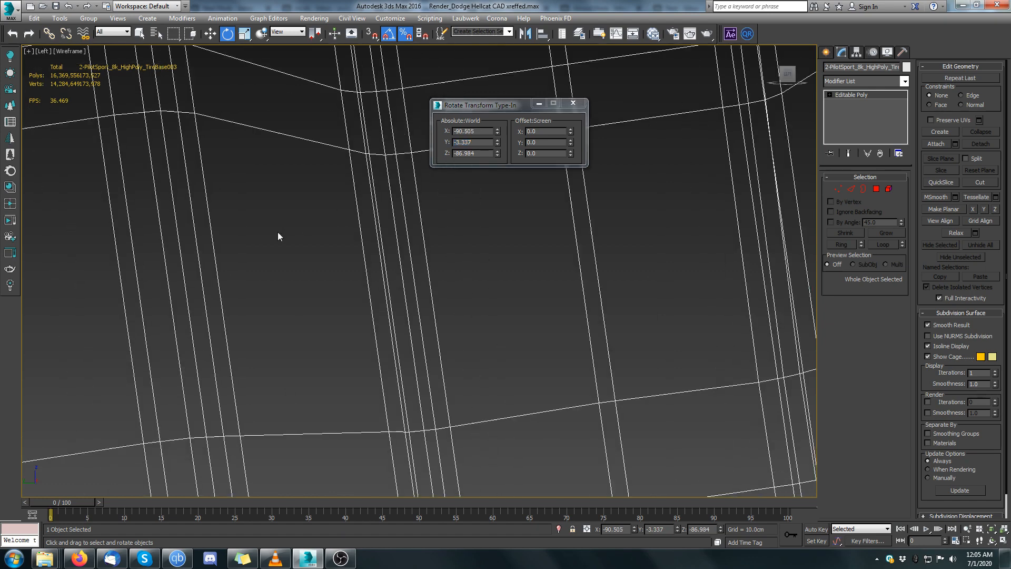
{"action": "key", "text": "ctrl+z"}
{"action": "key", "text": "ctrl+z"}
{"action": "key", "text": "ctrl+z"}
{"action": "key", "text": "ctrl+z"}
{"action": "key", "text": "ctrl+z"}
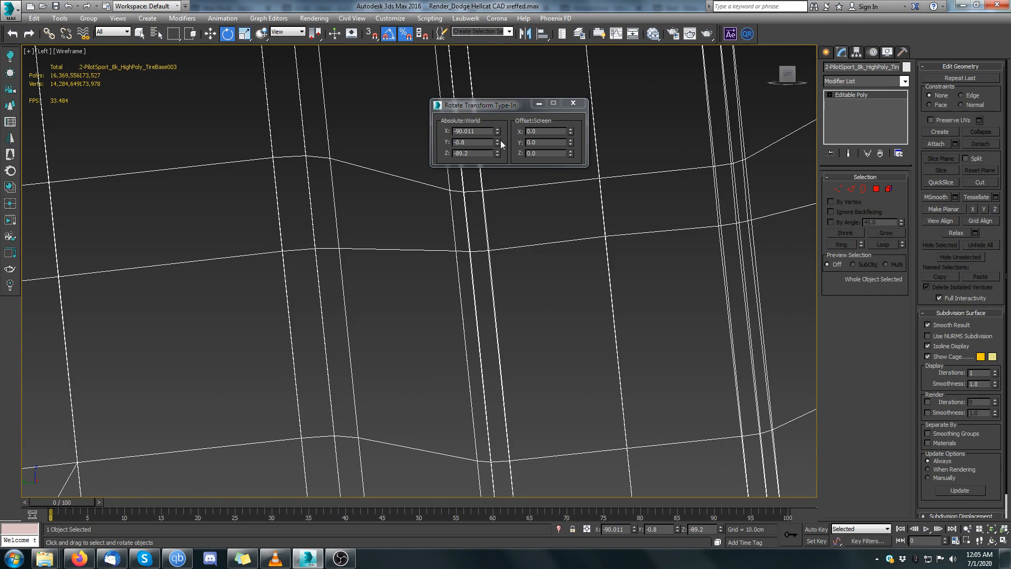
{"action": "key", "text": "ctrl+z"}
{"action": "key", "text": "ctrl+z"}
{"action": "key", "text": "ctrl+z"}
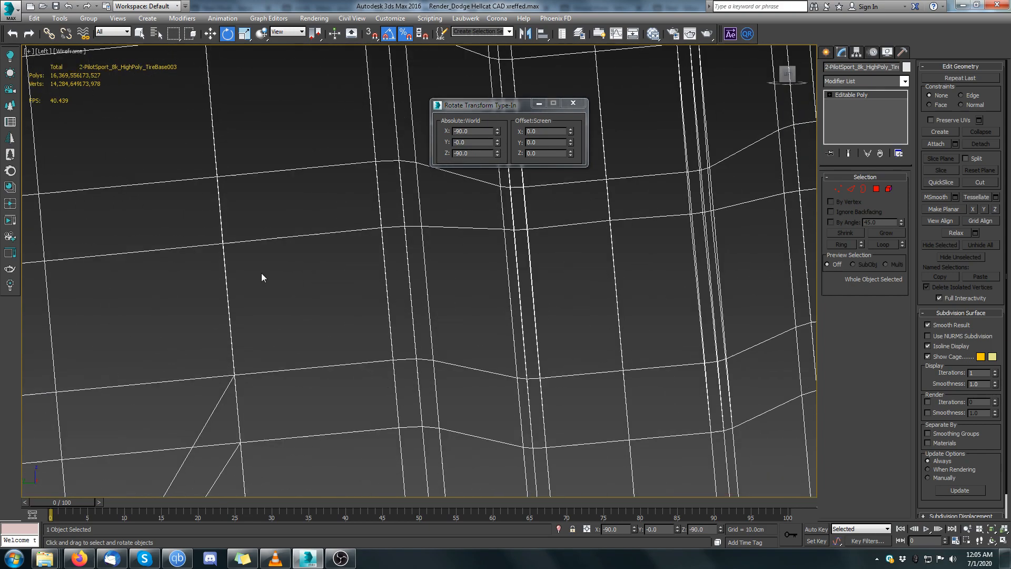
Step: Try rotating the tire through the screen-space Y and Z offsets, and revert the trial rotations
{"action": "scroll", "coordinate": [262, 271], "scroll_direction": "up", "scroll_amount": 2}
{"action": "left_click_drag", "start_coordinate": [572, 141], "coordinate": [470, 321]}
{"action": "right_click", "coordinate": [470, 321]}
{"action": "scroll", "coordinate": [327, 295], "scroll_direction": "down", "scroll_amount": 5}
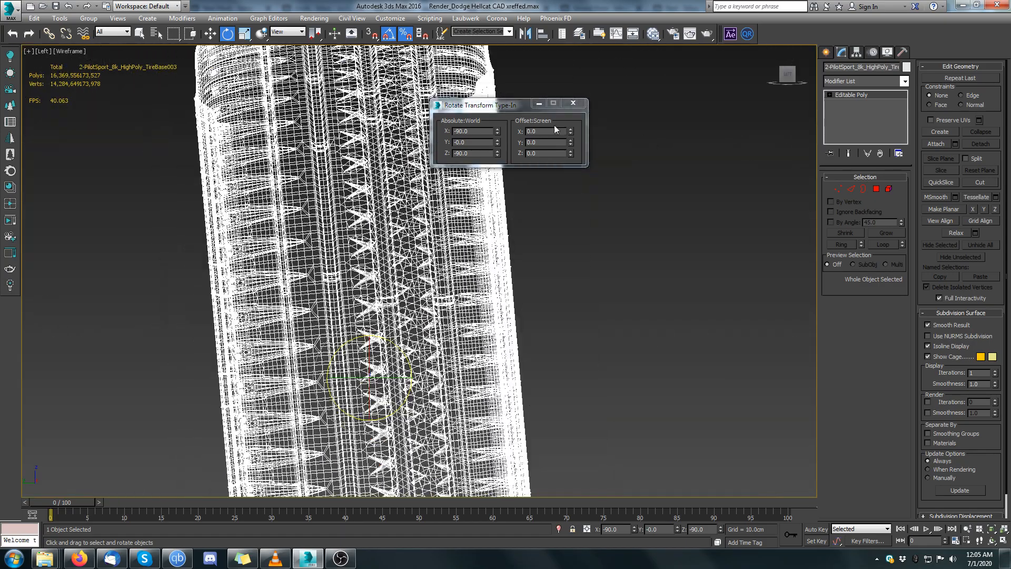
{"action": "mouse_move", "coordinate": [573, 153]}
{"action": "left_mouse_down"}
{"action": "mouse_move", "coordinate": [569, 177]}
{"action": "mouse_move", "coordinate": [542, 181]}
{"action": "mouse_move", "coordinate": [542, 168]}
{"action": "mouse_move", "coordinate": [560, 175]}
{"action": "mouse_move", "coordinate": [570, 151]}
{"action": "left_mouse_up"}
{"action": "scroll", "coordinate": [559, 176], "scroll_direction": "up", "scroll_amount": 5}
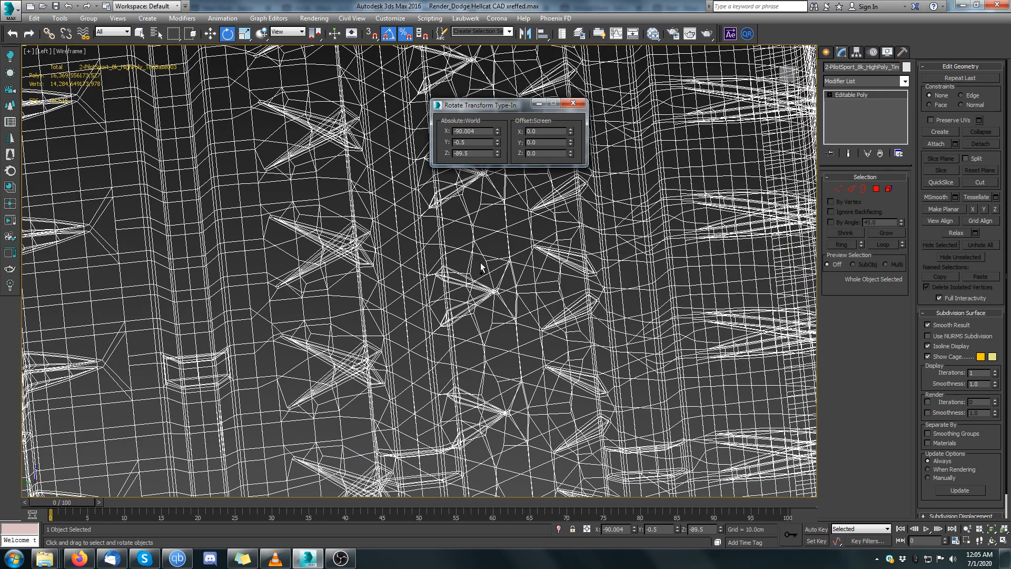
{"action": "key", "text": "ctrl+z"}
{"action": "scroll", "coordinate": [481, 267], "scroll_direction": "down", "scroll_amount": 6}
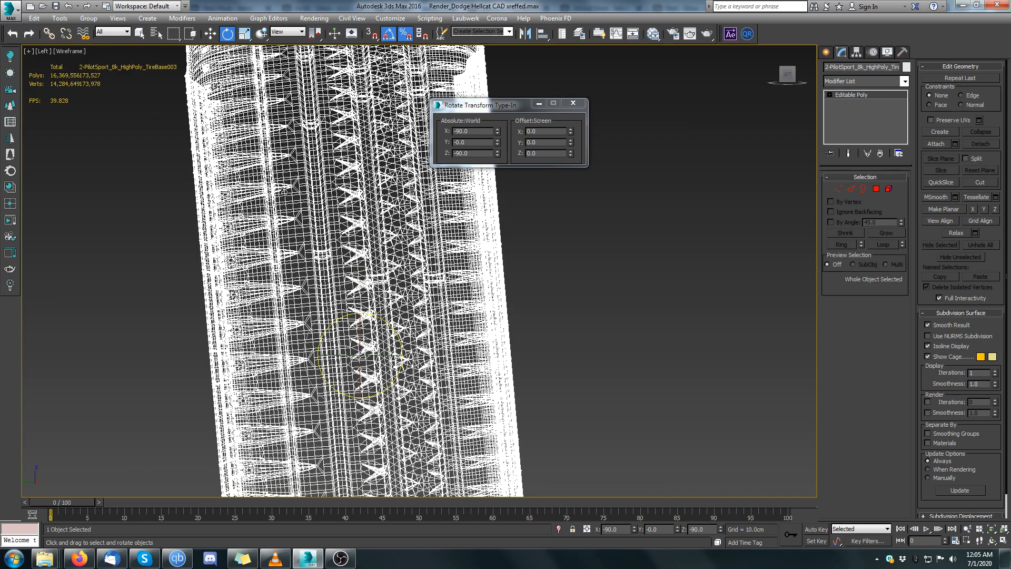
Step: Rotate the tire by a screen Z offset of -5 degrees and close the Rotate Transform Type-In
{"action": "scroll", "coordinate": [417, 179], "scroll_direction": "up", "scroll_amount": 8}
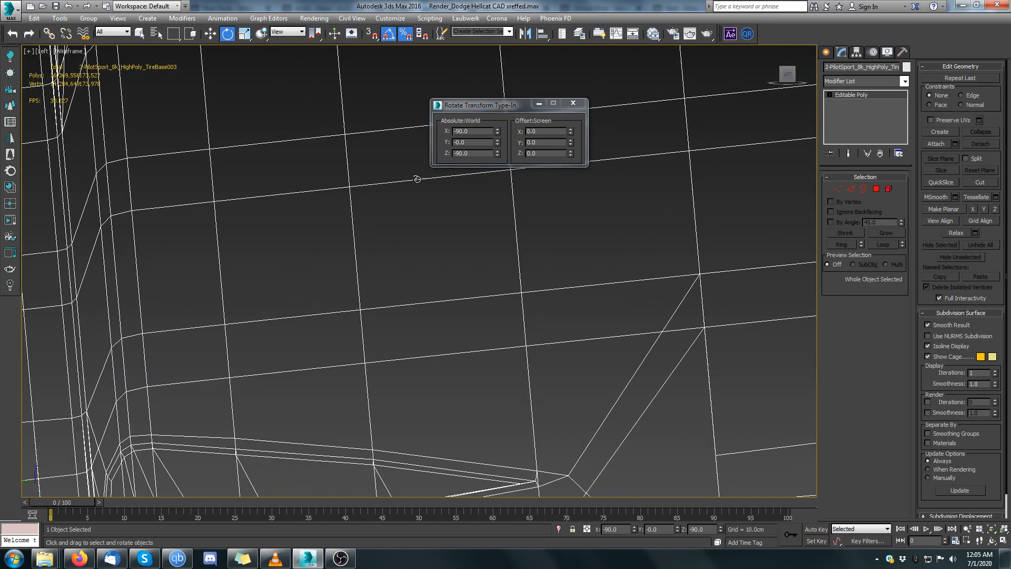
{"action": "scroll", "coordinate": [417, 179], "scroll_direction": "up", "scroll_amount": 2}
{"action": "left_click_drag", "start_coordinate": [570, 153], "coordinate": [578, 183]}
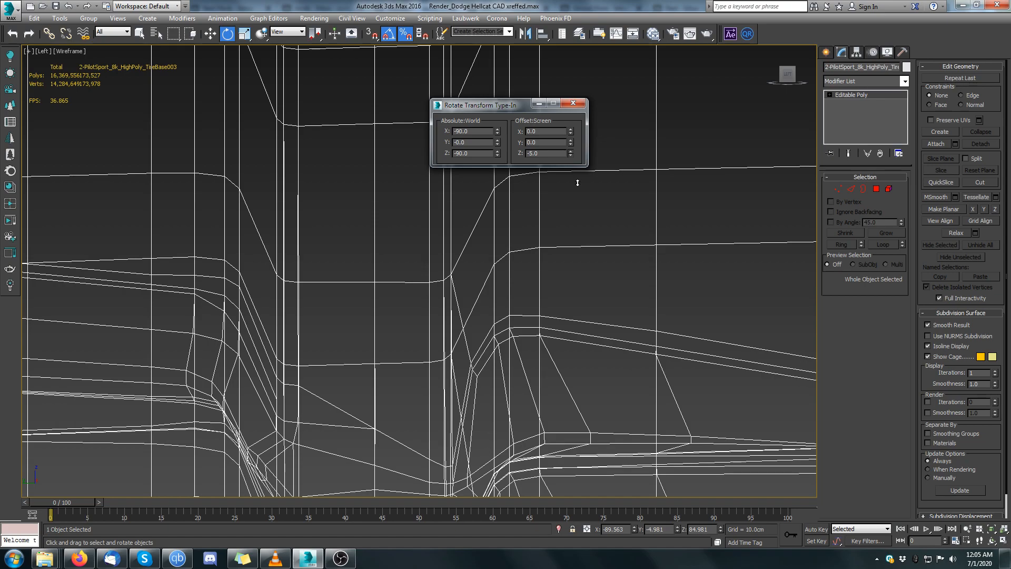
{"action": "left_click_drag", "start_coordinate": [577, 183], "coordinate": [577, 183]}
{"action": "left_click", "coordinate": [573, 104]}
Step: Display the whole tire in Clay shading without edged faces in the Left view
{"action": "scroll", "coordinate": [438, 236], "scroll_direction": "down", "scroll_amount": 6}
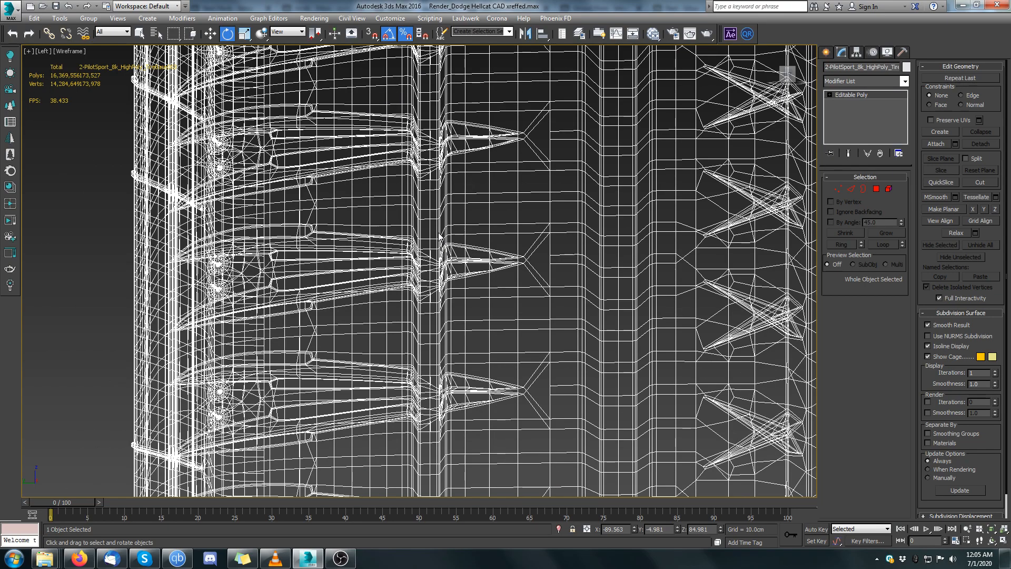
{"action": "scroll", "coordinate": [439, 237], "scroll_direction": "down", "scroll_amount": 8}
{"action": "scroll", "coordinate": [440, 237], "scroll_direction": "up", "scroll_amount": 3}
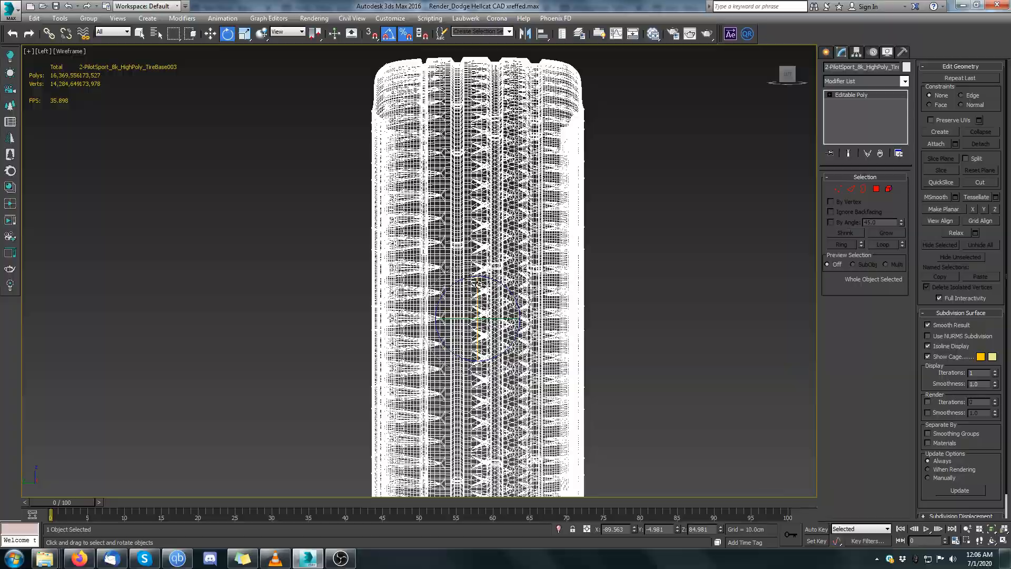
{"action": "left_click_drag", "start_coordinate": [477, 285], "coordinate": [472, 258]}
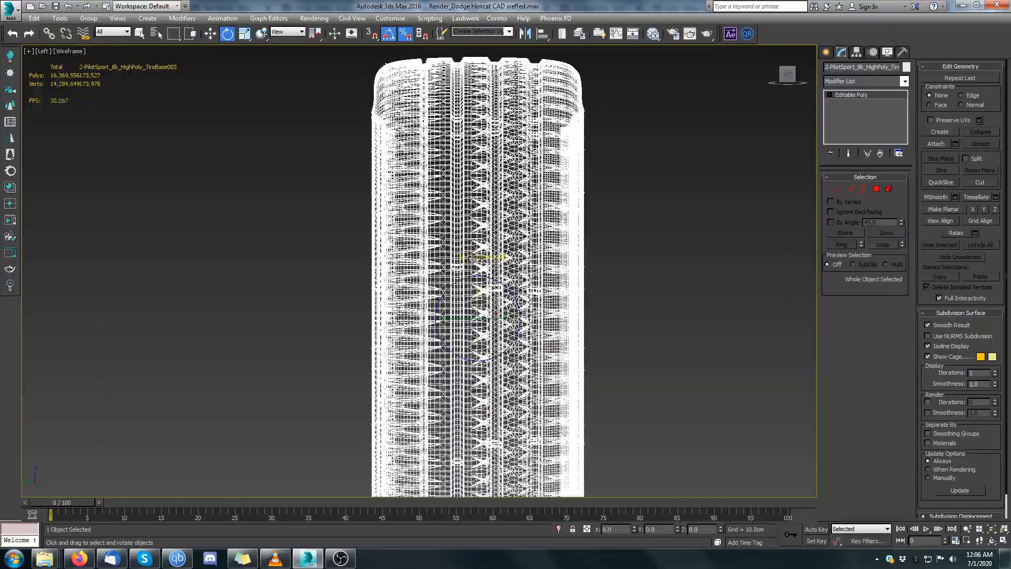
{"action": "middle_click_drag", "start_coordinate": [473, 259], "coordinate": [328, 215]}
{"action": "scroll", "coordinate": [328, 215], "scroll_direction": "down", "scroll_amount": 2}
{"action": "scroll", "coordinate": [299, 242], "scroll_direction": "up", "scroll_amount": 1}
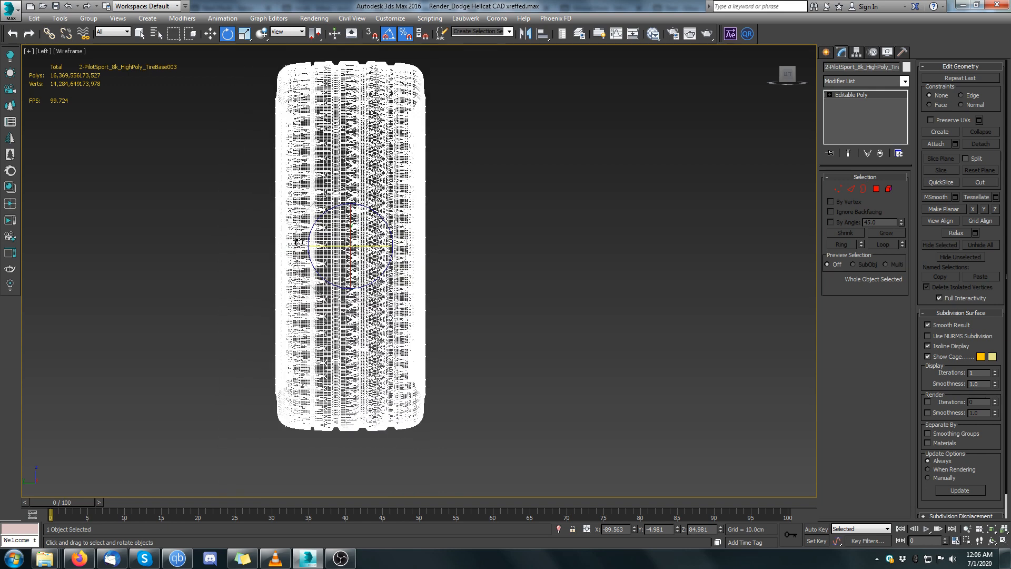
{"action": "key", "text": "F3"}
{"action": "key", "text": "F4"}
{"action": "scroll", "coordinate": [328, 216], "scroll_direction": "up", "scroll_amount": 2}
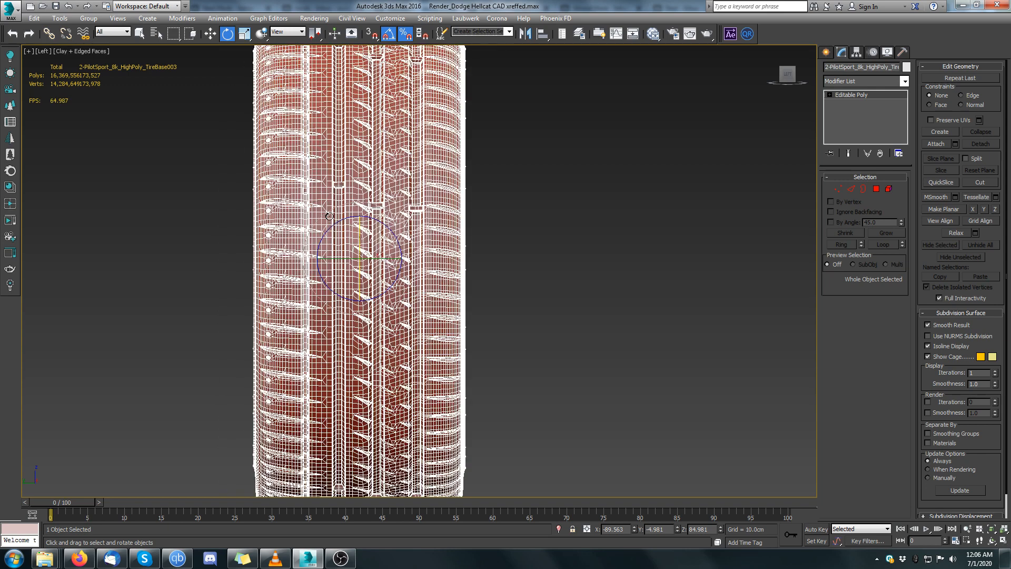
{"action": "key", "text": "F4"}
Step: Switch the reference coordinate system to Local to check the tire's own axes, and return it to View
{"action": "left_click", "coordinate": [283, 33]}
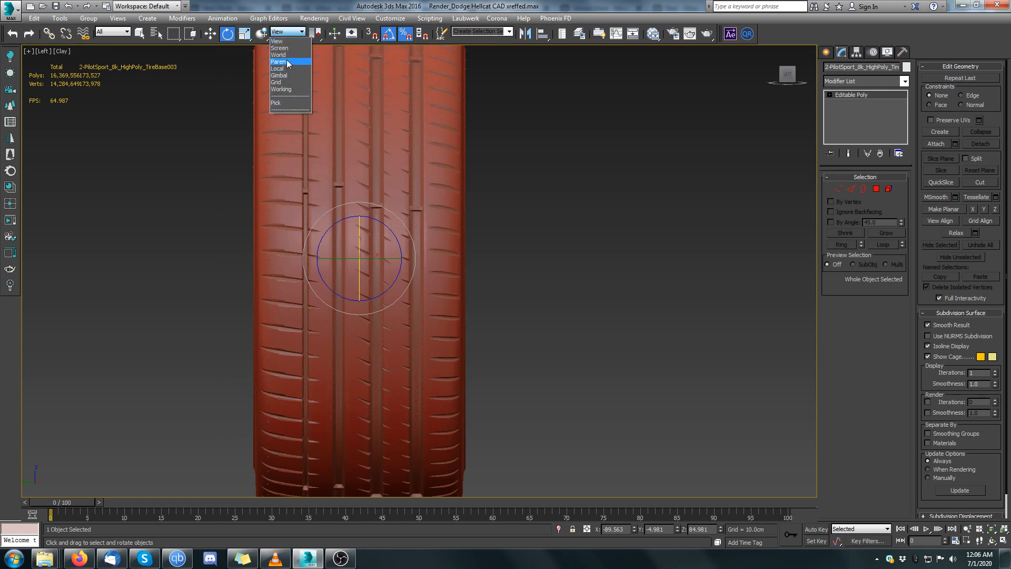
{"action": "left_click", "coordinate": [274, 70]}
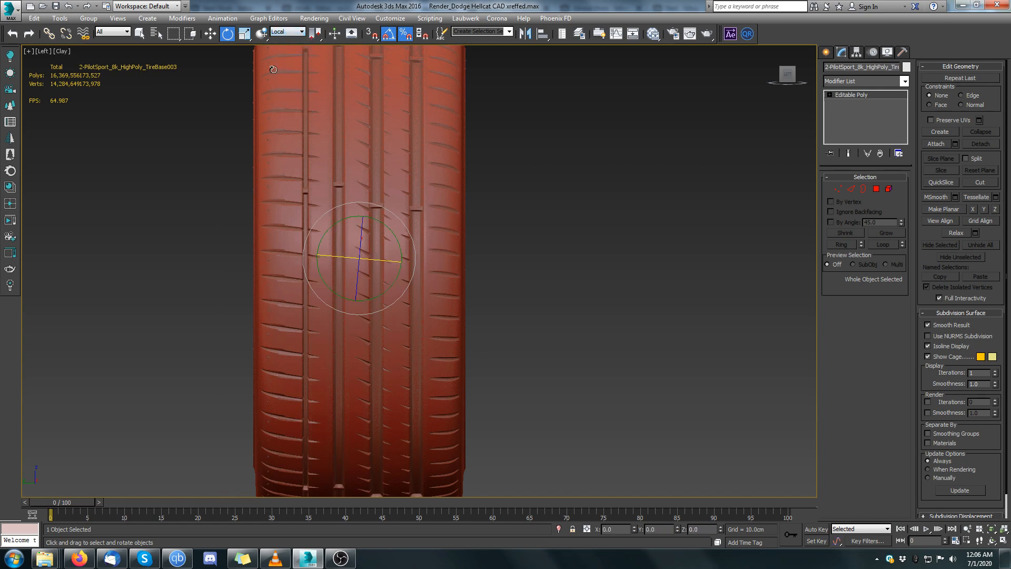
{"action": "left_click", "coordinate": [286, 32]}
{"action": "left_click", "coordinate": [287, 33]}
{"action": "left_click", "coordinate": [282, 32]}
{"action": "left_click", "coordinate": [277, 39]}
{"action": "left_click", "coordinate": [277, 36]}
{"action": "left_click", "coordinate": [280, 41]}
Step: Try rotating the tire in the Local coordinate system, cancel the rotation, and restore the View coordinate system
{"action": "left_click", "coordinate": [287, 32]}
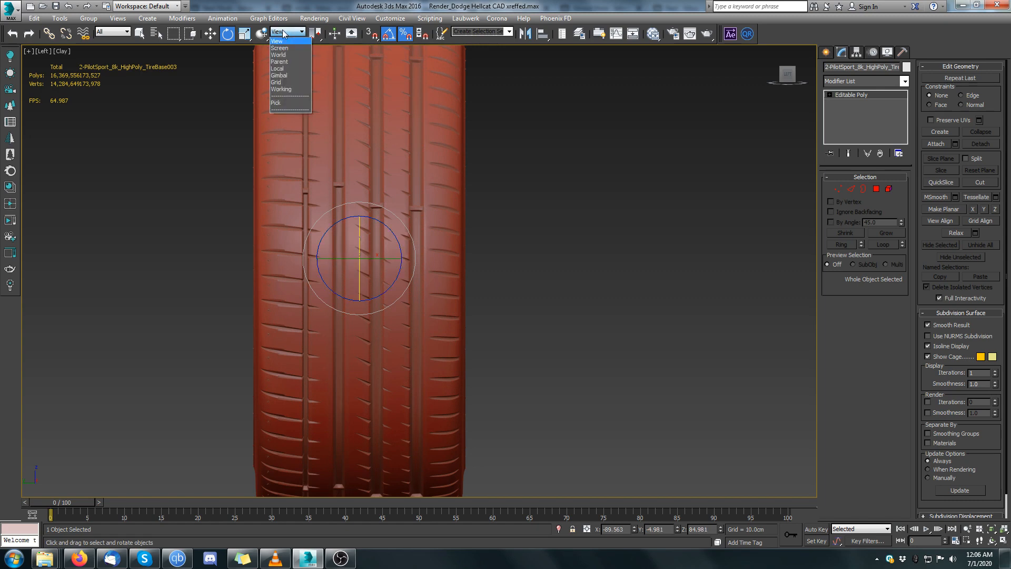
{"action": "left_click", "coordinate": [286, 70]}
{"action": "left_click_drag", "start_coordinate": [360, 233], "coordinate": [332, 146]}
{"action": "right_click", "coordinate": [332, 146]}
{"action": "scroll", "coordinate": [348, 210], "scroll_direction": "down", "scroll_amount": 5}
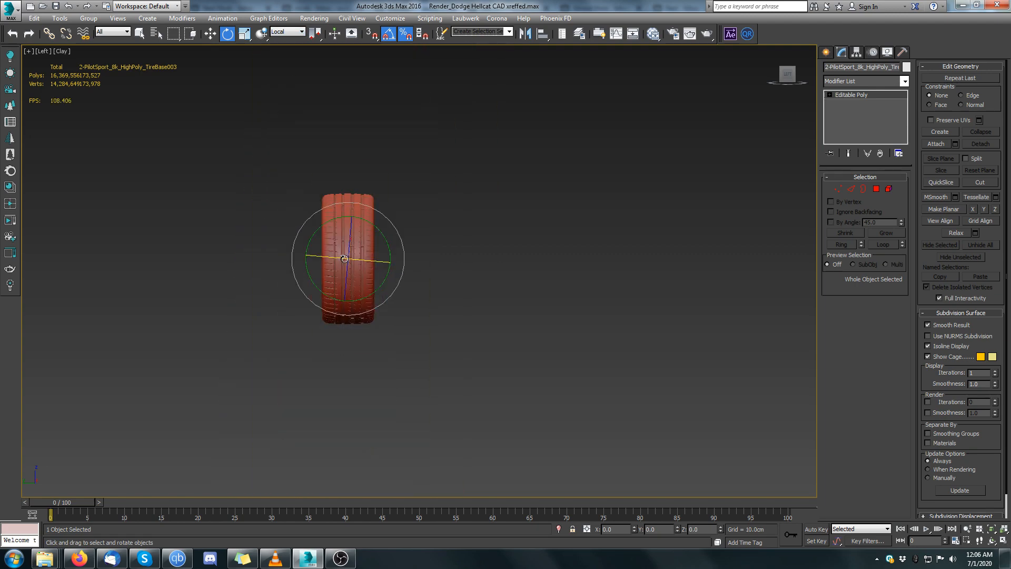
{"action": "scroll", "coordinate": [350, 249], "scroll_direction": "up", "scroll_amount": 5}
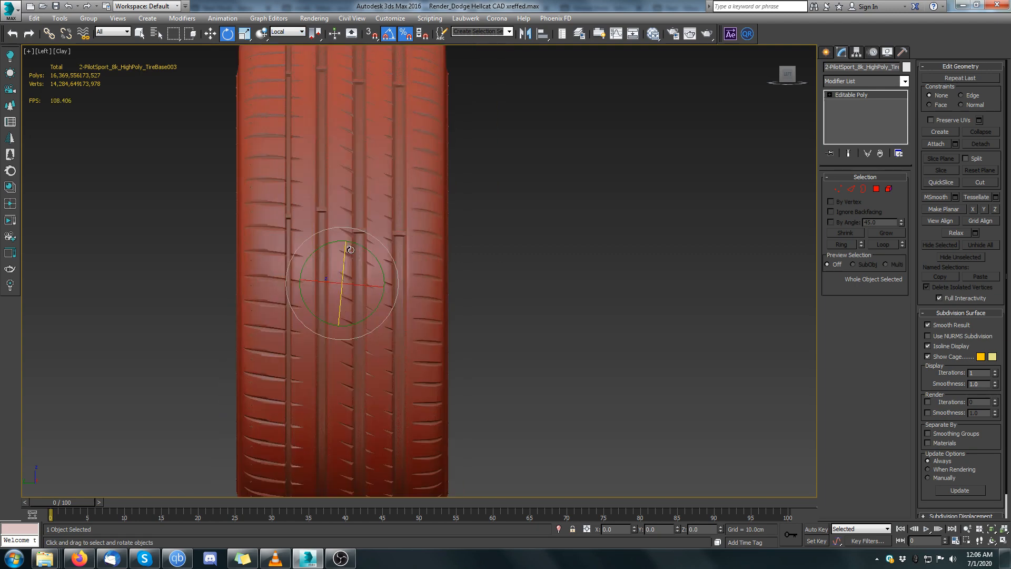
{"action": "left_click", "coordinate": [277, 33]}
{"action": "left_click", "coordinate": [280, 41]}
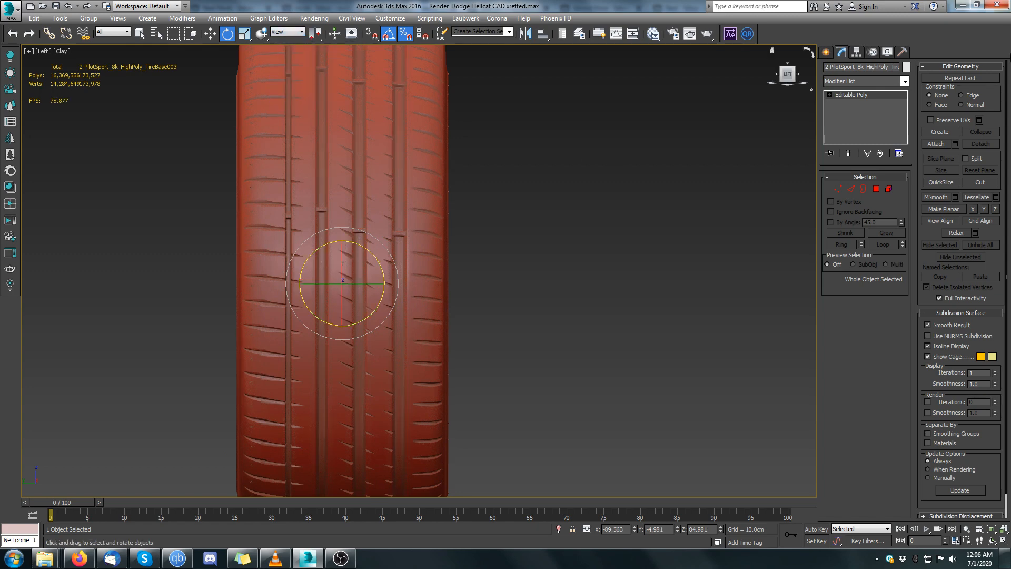
Step: Apply Reset XForm to the selected tire
{"action": "left_click", "coordinate": [901, 53]}
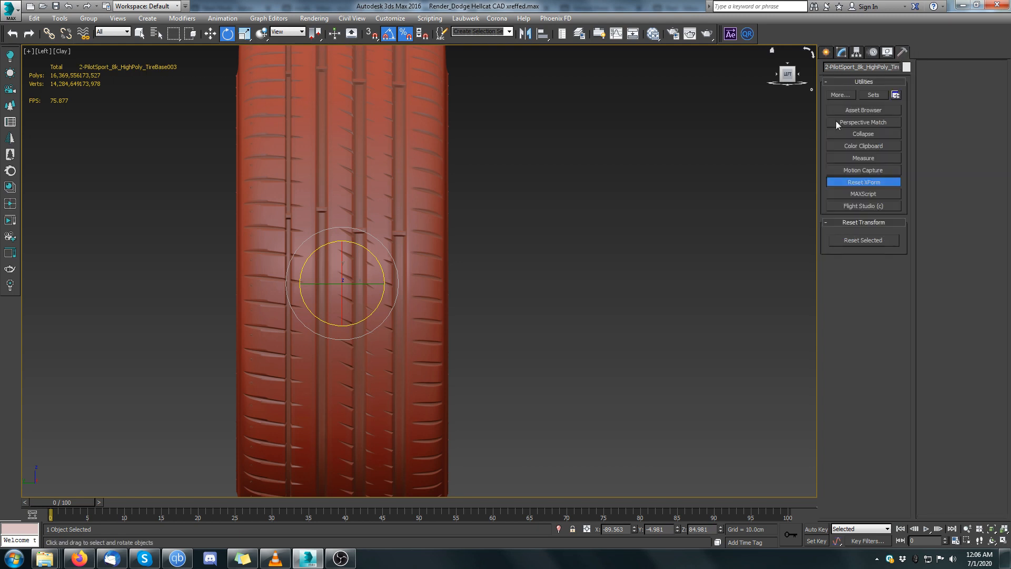
{"action": "left_click", "coordinate": [861, 182]}
{"action": "left_click", "coordinate": [854, 182]}
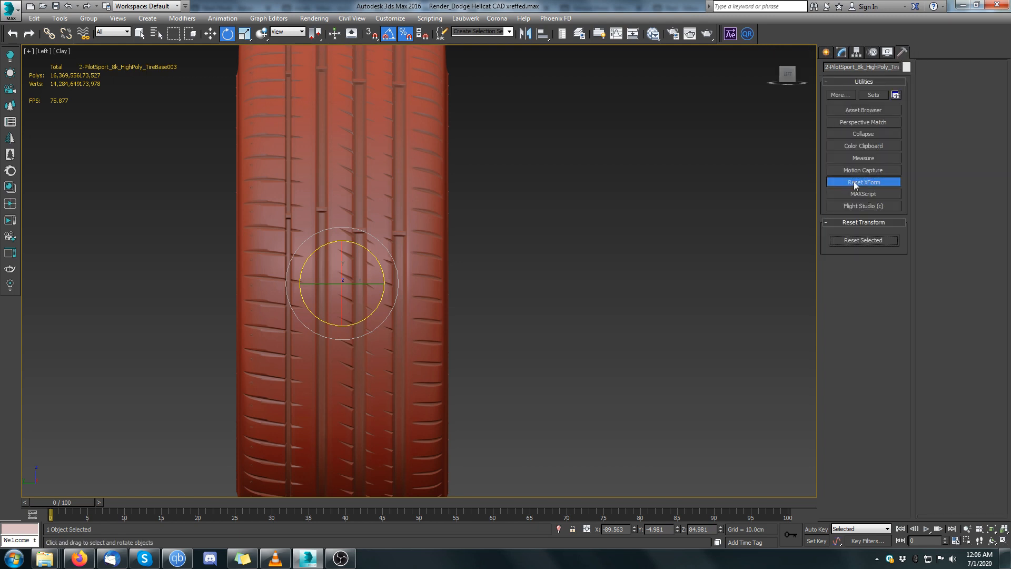
{"action": "left_click", "coordinate": [864, 242]}
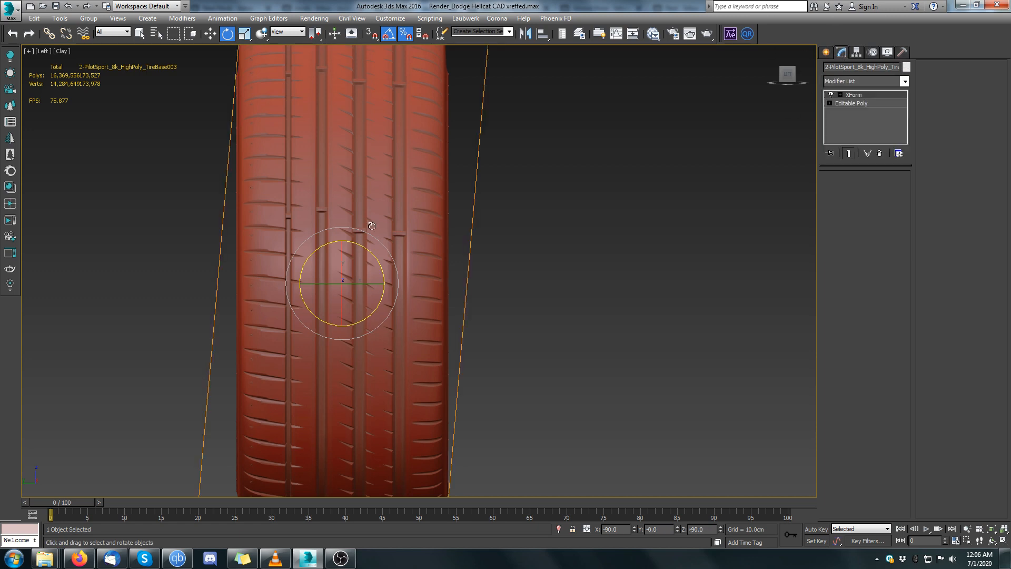
Step: Examine the XForm bounding box around the tire against its tread direction in the Left view
{"action": "scroll", "coordinate": [372, 226], "scroll_direction": "down", "scroll_amount": 5}
{"action": "scroll", "coordinate": [372, 226], "scroll_direction": "up", "scroll_amount": 3}
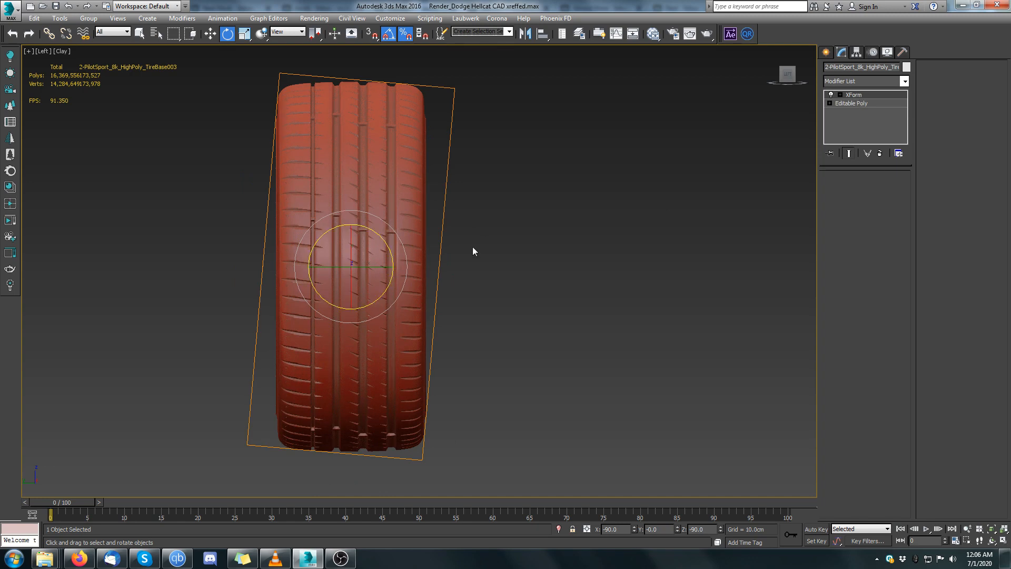
{"action": "scroll", "coordinate": [290, 341], "scroll_direction": "down", "scroll_amount": 3}
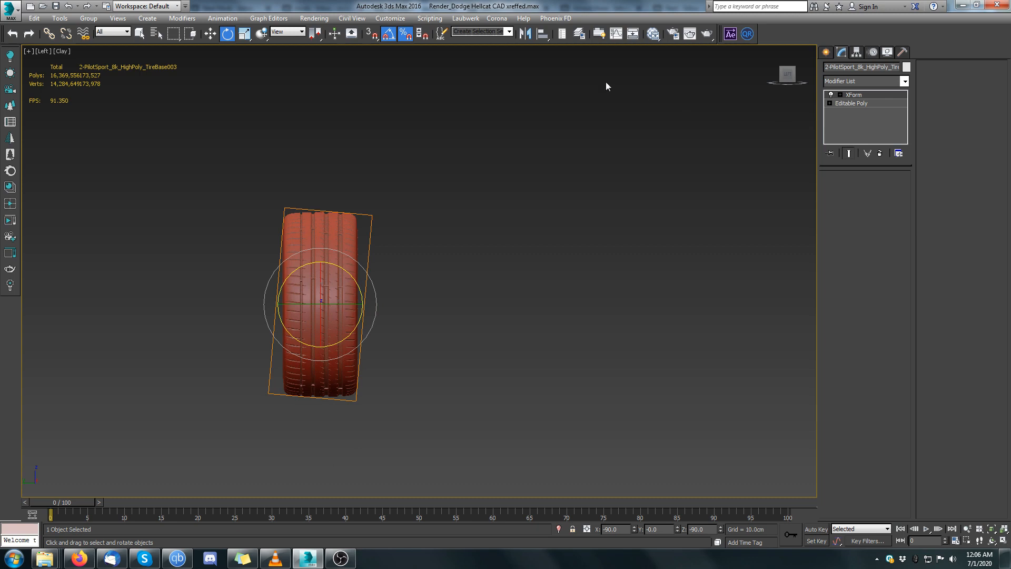
{"action": "scroll", "coordinate": [296, 276], "scroll_direction": "up", "scroll_amount": 3}
{"action": "scroll", "coordinate": [330, 344], "scroll_direction": "up", "scroll_amount": 2}
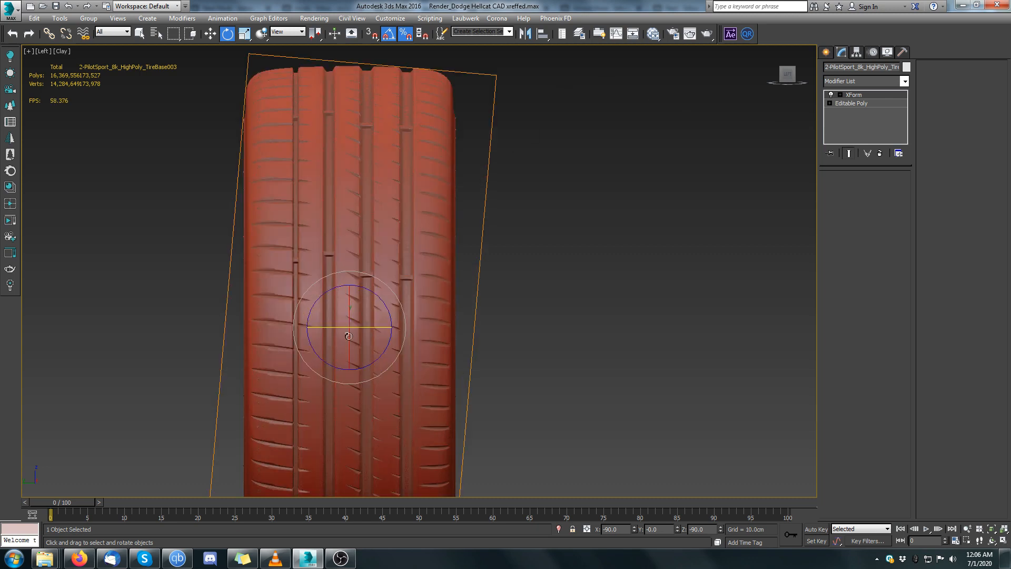
{"action": "scroll", "coordinate": [352, 297], "scroll_direction": "down", "scroll_amount": 3}
{"action": "scroll", "coordinate": [324, 295], "scroll_direction": "up", "scroll_amount": 2}
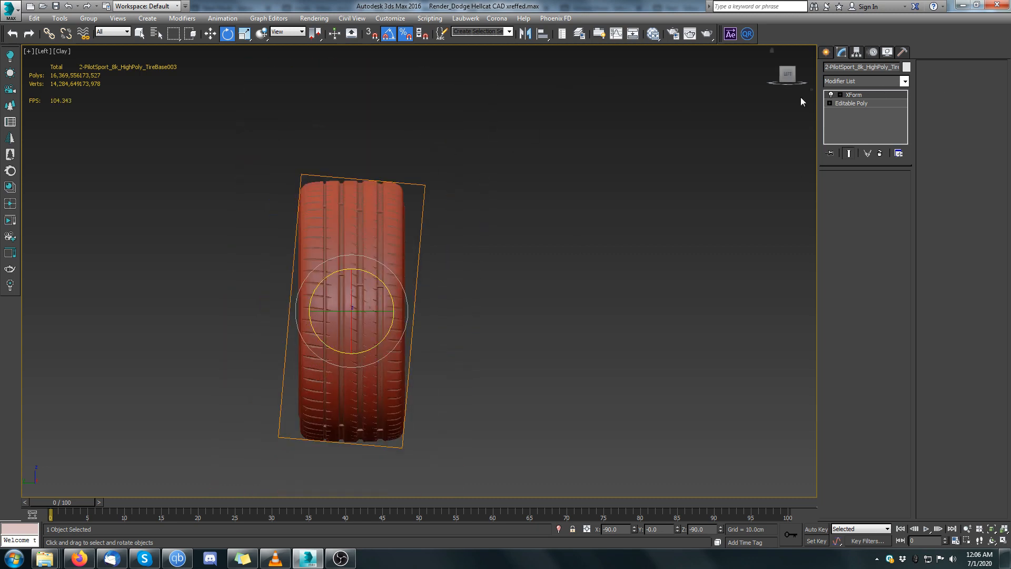
Step: Convert the tire to an Editable Poly, collapsing the XForm modifier into it
{"action": "scroll", "coordinate": [354, 234], "scroll_direction": "up", "scroll_amount": 3}
{"action": "right_click", "coordinate": [341, 306]}
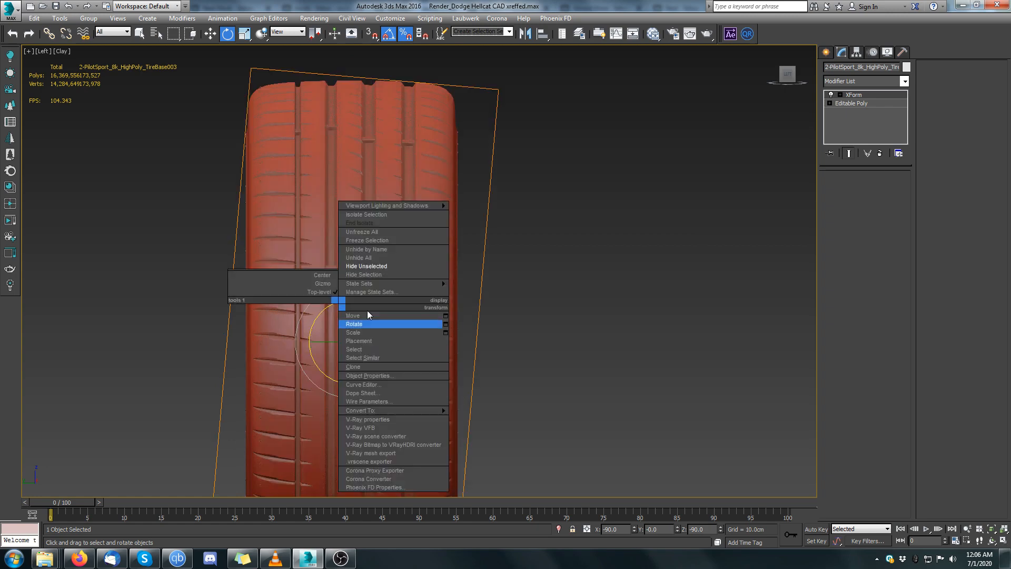
{"action": "mouse_move", "coordinate": [408, 411]}
{"action": "left_click", "coordinate": [507, 419]}
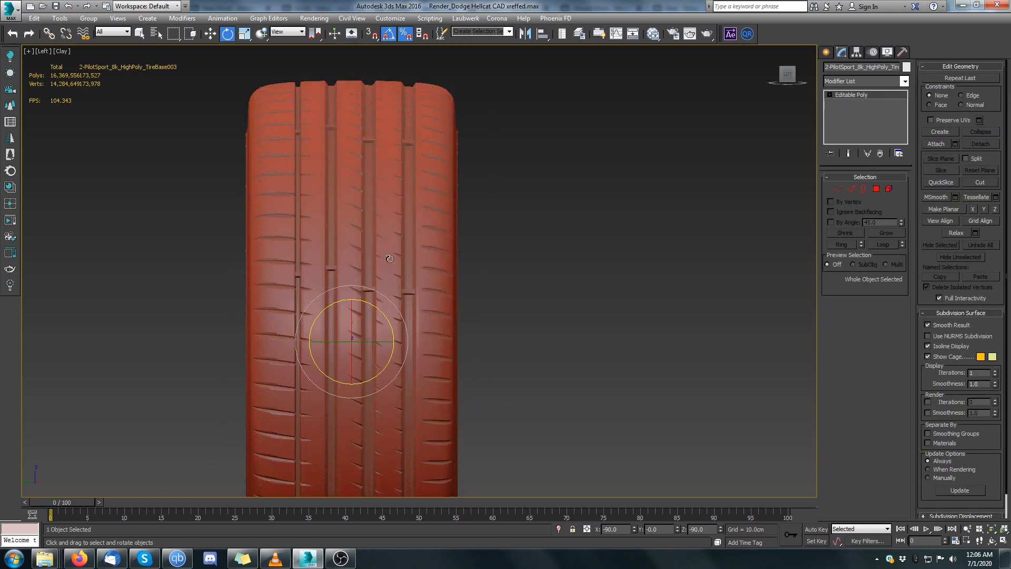
{"action": "scroll", "coordinate": [390, 259], "scroll_direction": "down", "scroll_amount": 4}
{"action": "scroll", "coordinate": [390, 258], "scroll_direction": "up", "scroll_amount": 4}
{"action": "scroll", "coordinate": [416, 261], "scroll_direction": "down", "scroll_amount": 3}
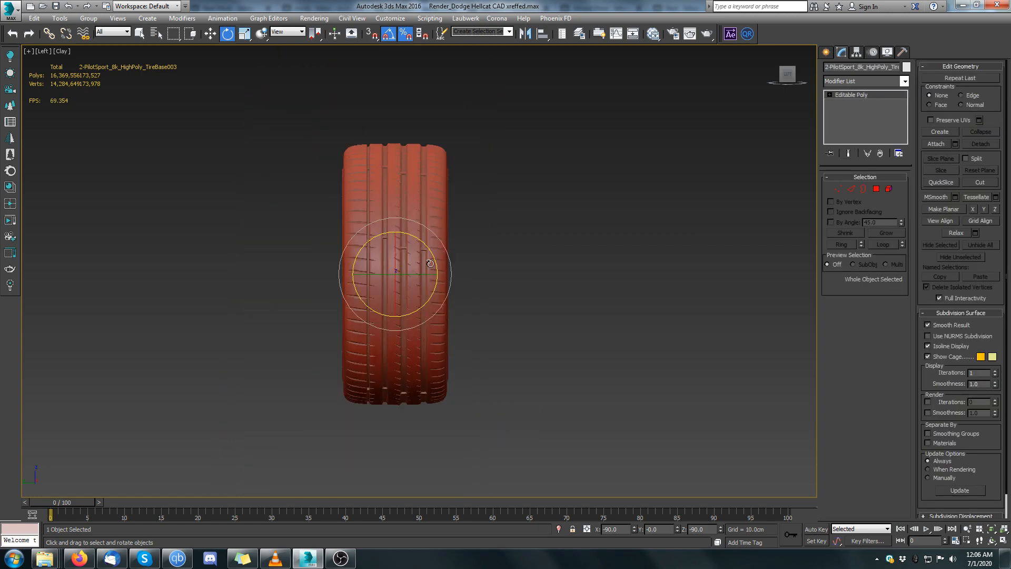
Step: Try a rotation of the tire in the Local coordinate system, cancel it, and switch back to the View coordinate system
{"action": "scroll", "coordinate": [422, 266], "scroll_direction": "up", "scroll_amount": 3}
{"action": "left_click", "coordinate": [287, 35]}
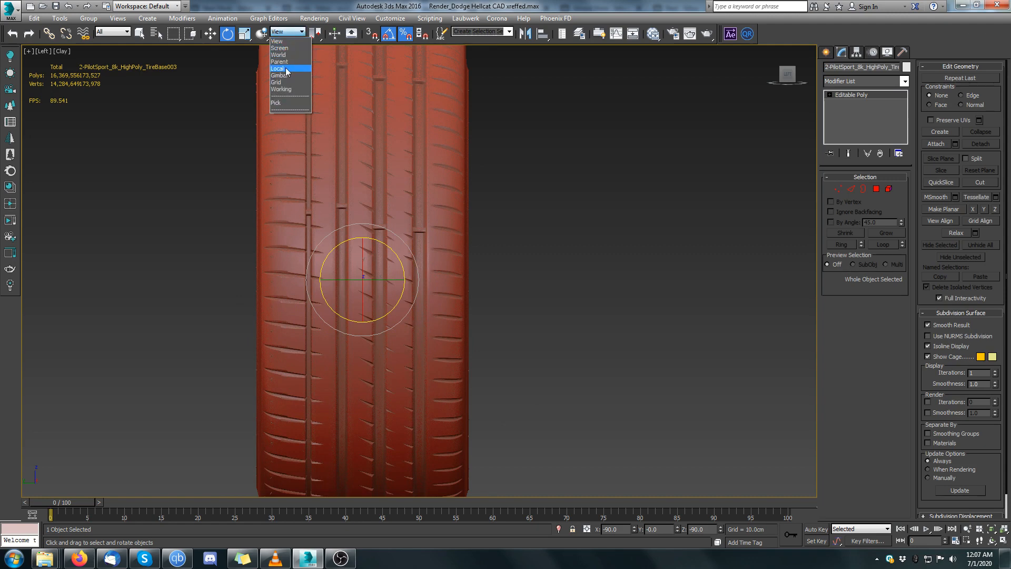
{"action": "left_click", "coordinate": [277, 69]}
{"action": "left_click_drag", "start_coordinate": [363, 256], "coordinate": [356, 295]}
{"action": "right_click", "coordinate": [356, 294]}
{"action": "left_click", "coordinate": [278, 33]}
{"action": "left_click", "coordinate": [279, 42]}
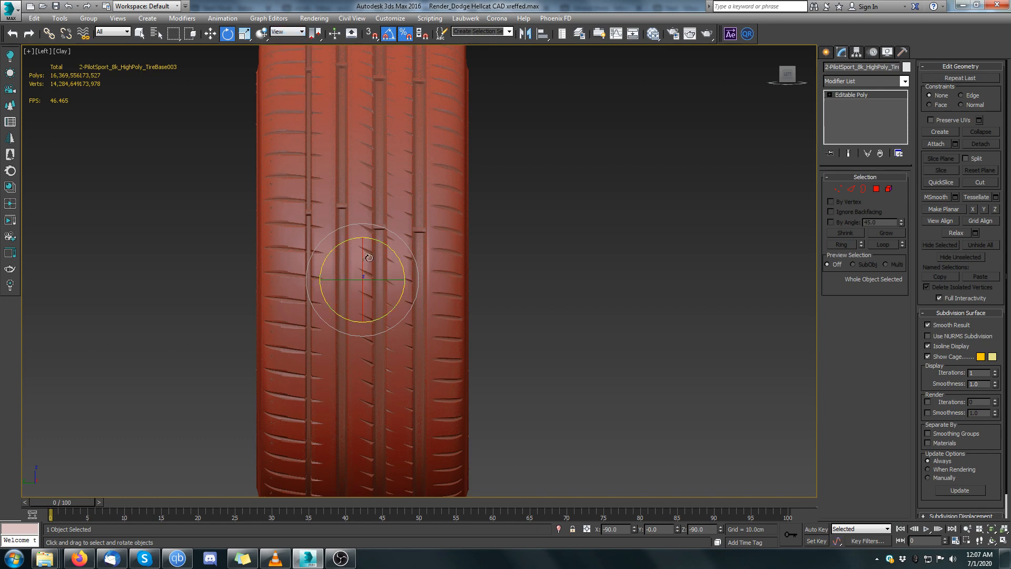
Step: Try rotating the tire in the View coordinate system and cancel the rotation
{"action": "mouse_move", "coordinate": [366, 253]}
{"action": "left_mouse_down"}
{"action": "mouse_move", "coordinate": [354, 293]}
{"action": "mouse_move", "coordinate": [365, 250]}
{"action": "mouse_move", "coordinate": [365, 287]}
{"action": "mouse_move", "coordinate": [365, 257]}
{"action": "left_mouse_up"}
{"action": "right_click", "coordinate": [365, 250]}
{"action": "right_click", "coordinate": [365, 256]}
{"action": "scroll", "coordinate": [364, 256], "scroll_direction": "down", "scroll_amount": 2}
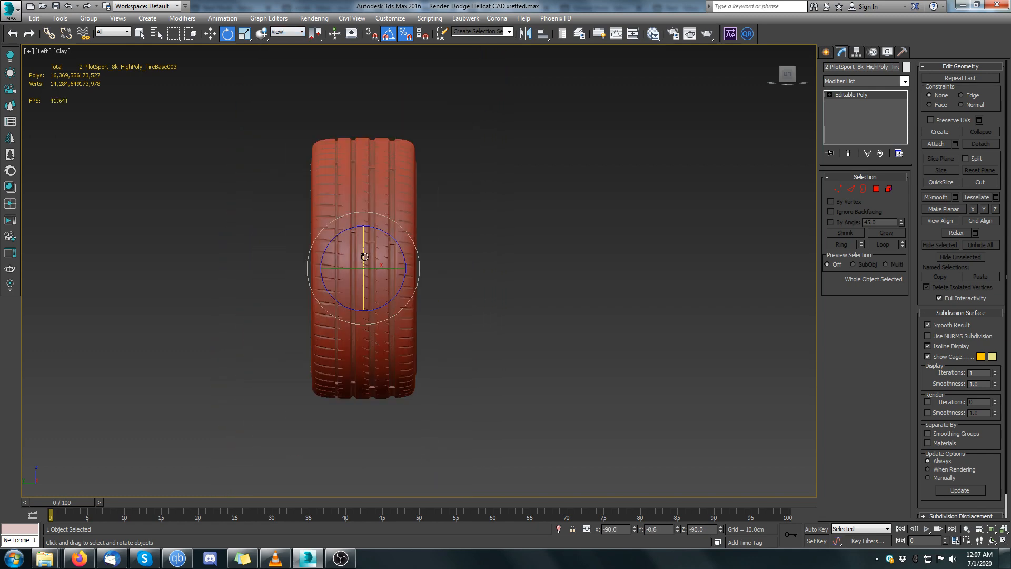
Step: Add a UVW Map modifier to the tire to check its orientation, and delete the modifier again
{"action": "left_click", "coordinate": [850, 82]}
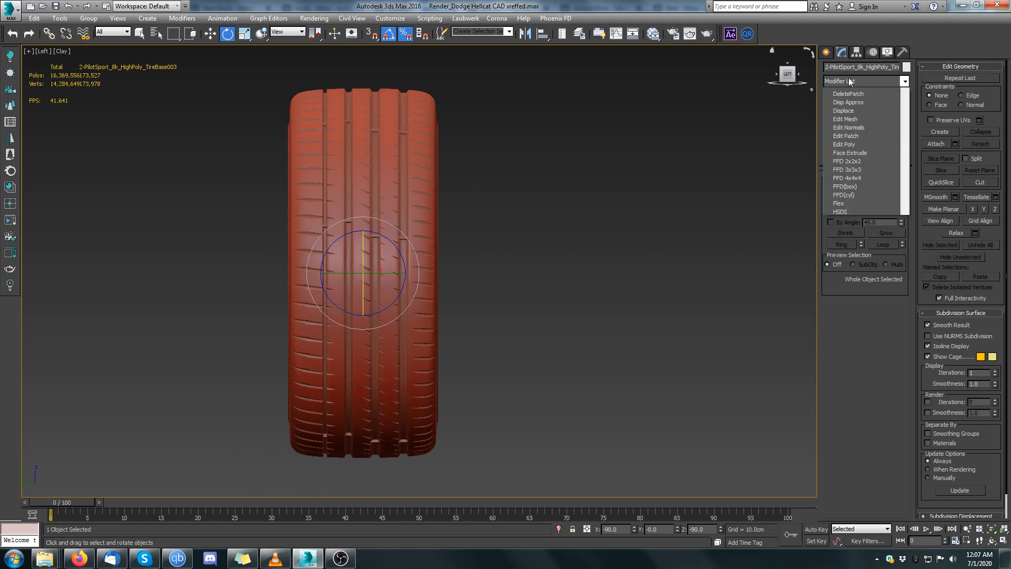
{"action": "key", "text": "u"}
{"action": "key", "text": "u"}
{"action": "key", "text": "Return"}
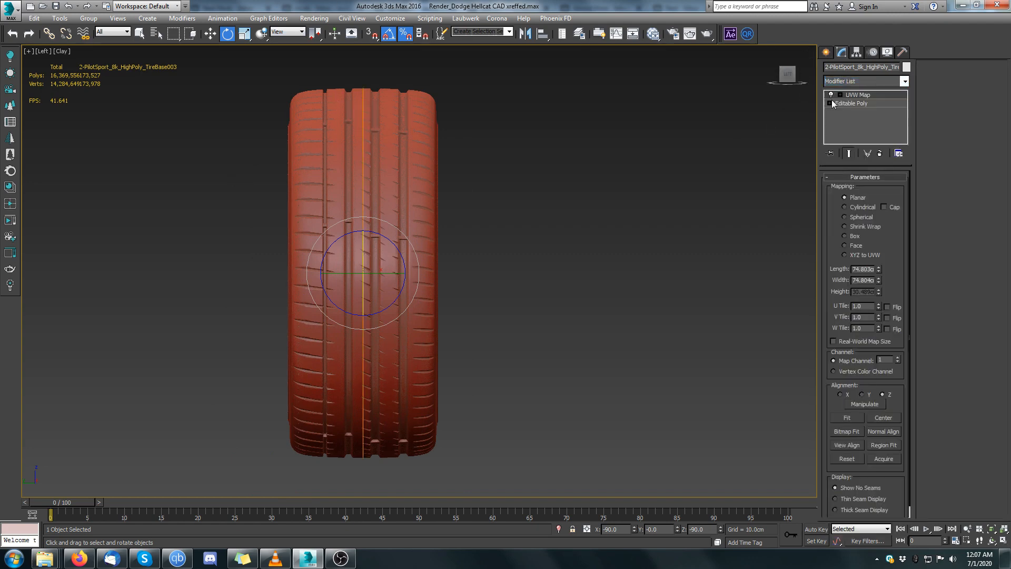
{"action": "right_click", "coordinate": [868, 100]}
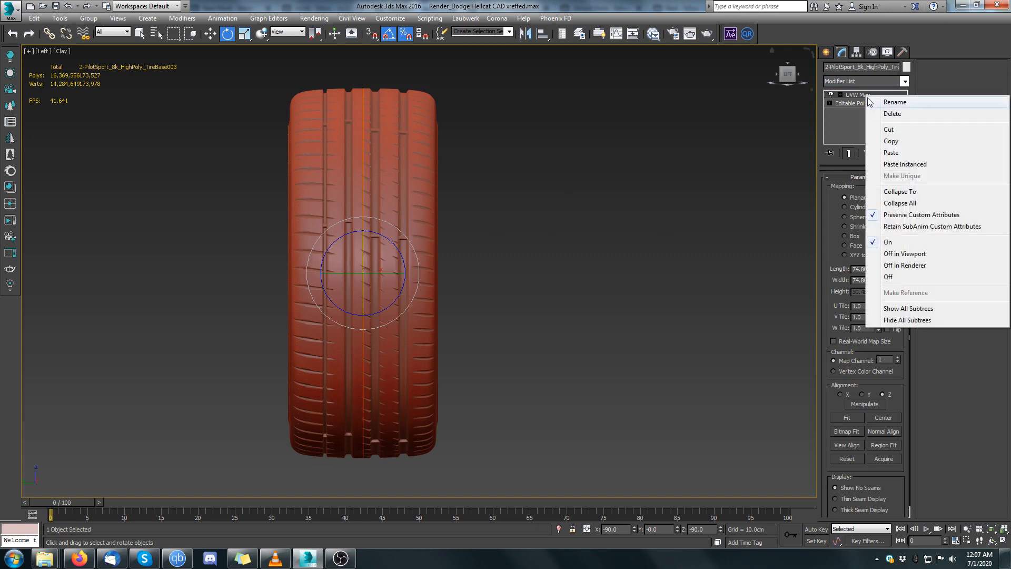
{"action": "left_click", "coordinate": [892, 114]}
Step: Set the angle snap increment to 5 degrees in the Grid and Snap Settings
{"action": "mouse_move", "coordinate": [390, 242]}
{"action": "left_mouse_down"}
{"action": "mouse_move", "coordinate": [358, 224]}
{"action": "mouse_move", "coordinate": [395, 237]}
{"action": "left_mouse_up"}
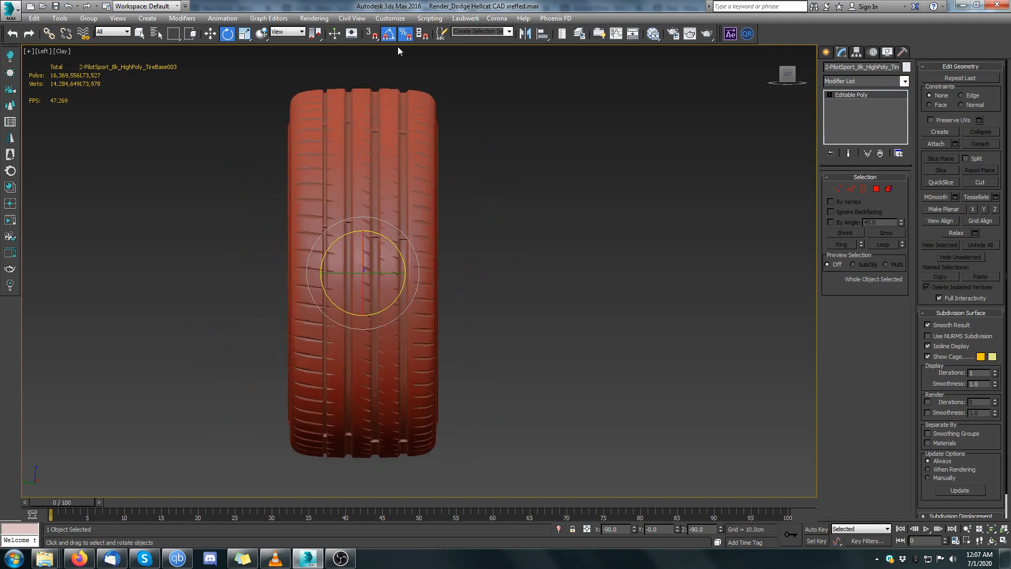
{"action": "middle_click_drag", "start_coordinate": [390, 79], "coordinate": [389, 109]}
{"action": "scroll", "coordinate": [388, 109], "scroll_direction": "up", "scroll_amount": 6}
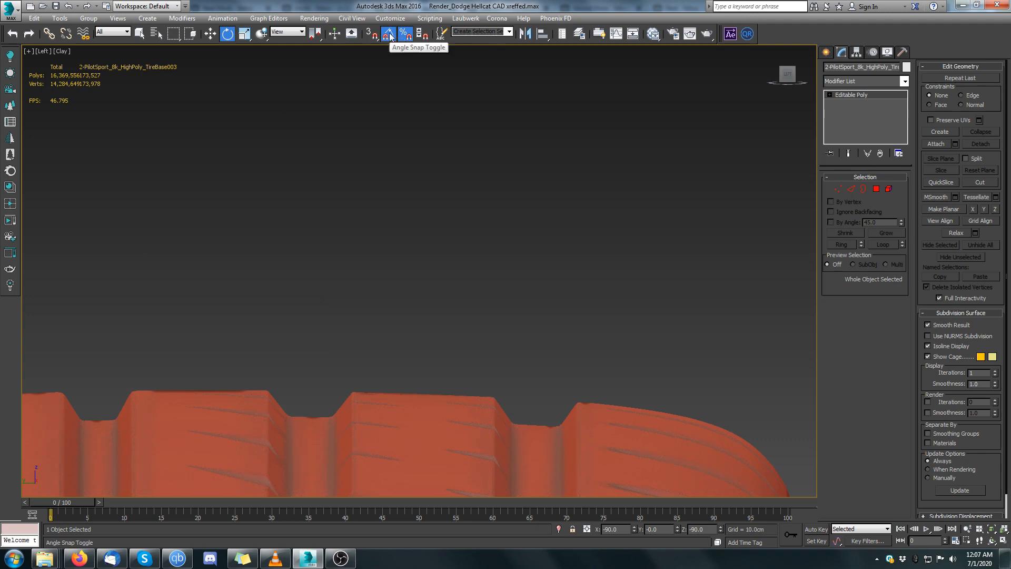
{"action": "right_click", "coordinate": [390, 36]}
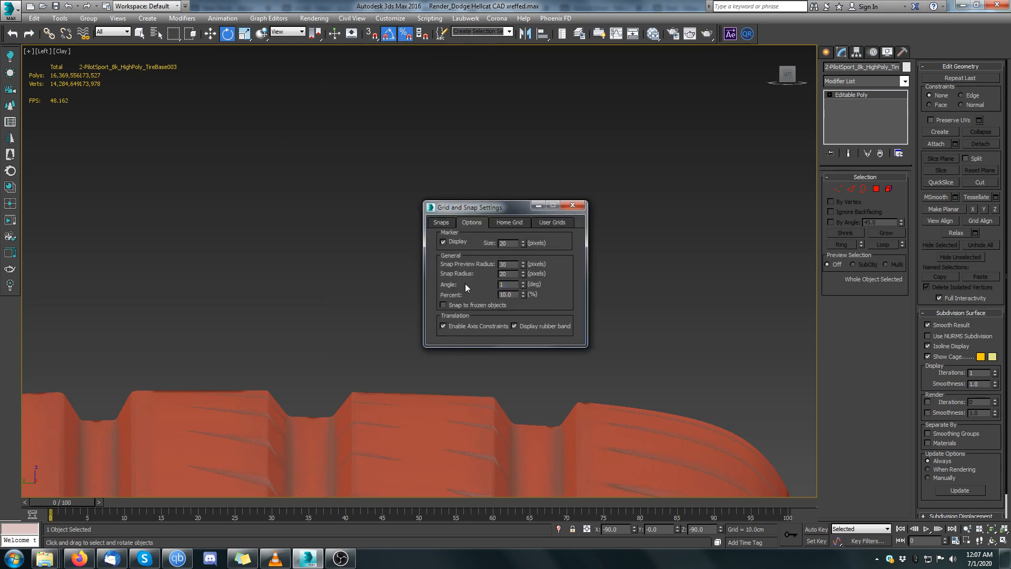
{"action": "key", "text": "Return"}
{"action": "type", "text": "5"}
{"action": "key", "text": "Return"}
{"action": "left_click", "coordinate": [575, 205]}
{"action": "scroll", "coordinate": [338, 289], "scroll_direction": "down", "scroll_amount": 5}
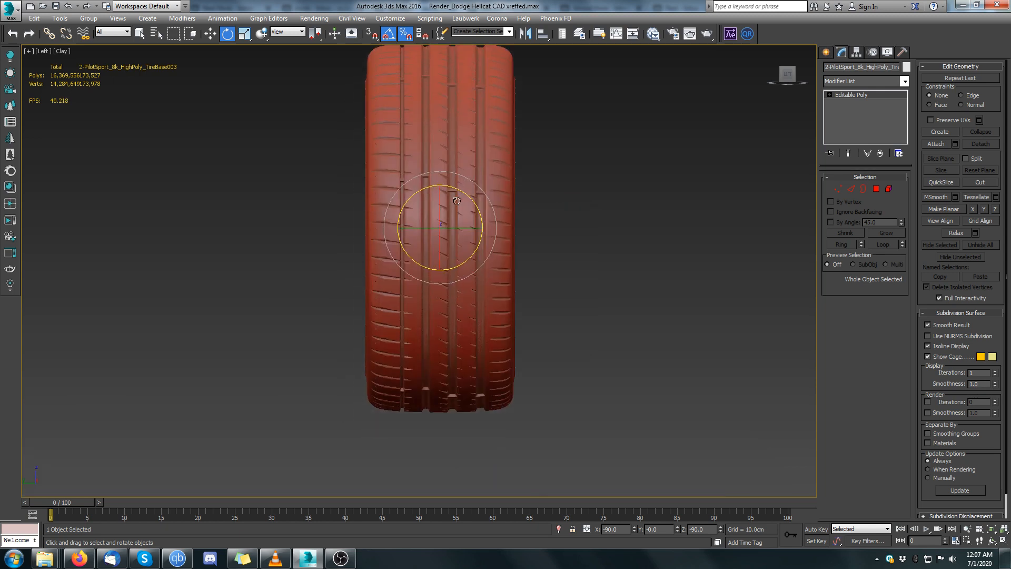
Step: Try rotating the tire in the Left view with angle snap on, and undo the rotation
{"action": "left_click_drag", "start_coordinate": [462, 190], "coordinate": [460, 187]}
{"action": "key", "text": "ctrl+z"}
{"action": "scroll", "coordinate": [369, 264], "scroll_direction": "up", "scroll_amount": 4}
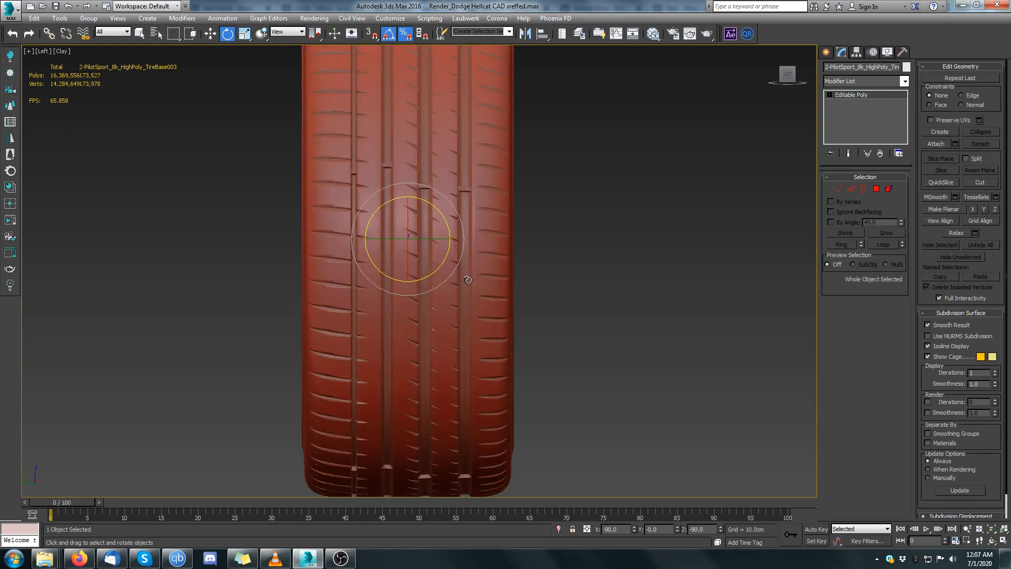
{"action": "middle_click_drag", "start_coordinate": [444, 253], "coordinate": [444, 373]}
{"action": "scroll", "coordinate": [392, 205], "scroll_direction": "down", "scroll_amount": 5}
{"action": "scroll", "coordinate": [409, 232], "scroll_direction": "up", "scroll_amount": 2}
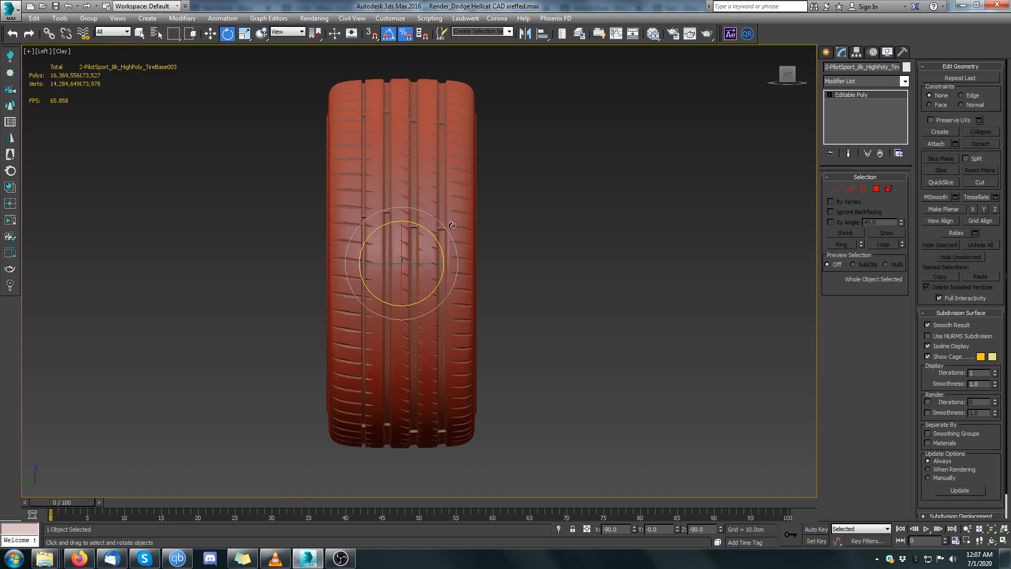
Step: Examine the tire and its rotation axes from angled orthographic viewpoints, and return to the Left view
{"action": "left_click_drag", "start_coordinate": [790, 73], "coordinate": [770, 77]}
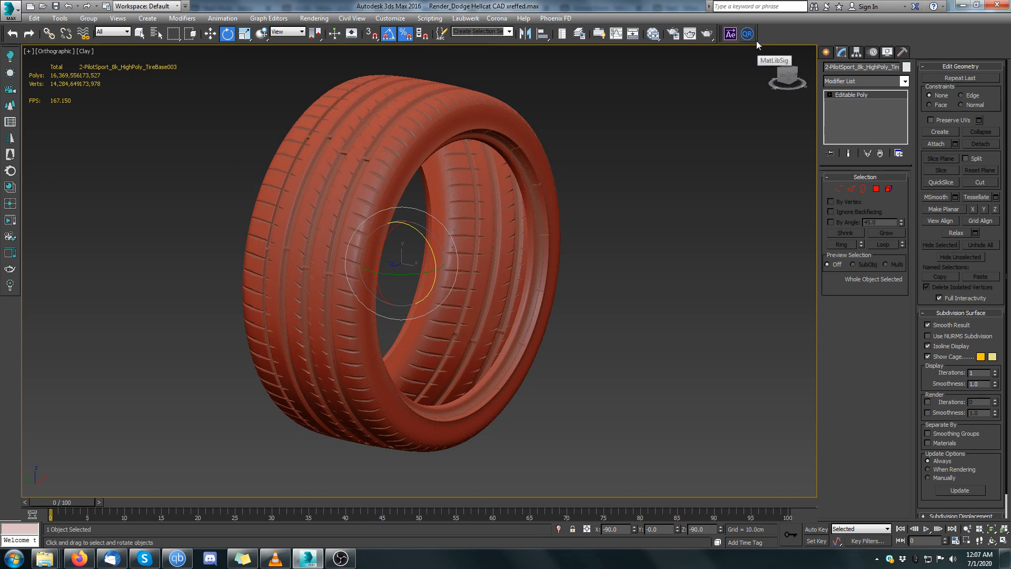
{"action": "left_click", "coordinate": [614, 247]}
{"action": "left_click", "coordinate": [497, 196]}
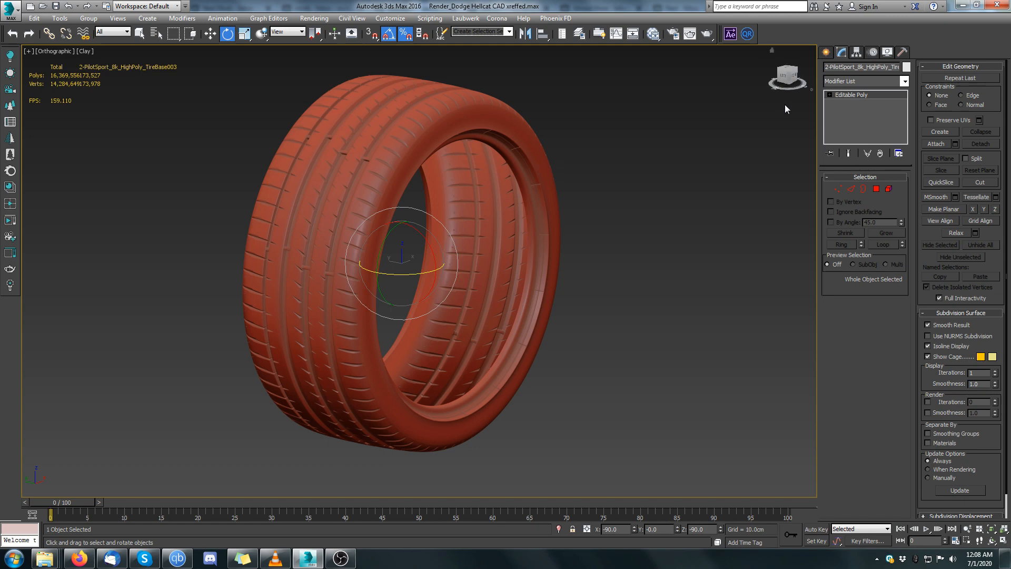
{"action": "mouse_move", "coordinate": [787, 74]}
{"action": "left_mouse_down"}
{"action": "mouse_move", "coordinate": [772, 62]}
{"action": "mouse_move", "coordinate": [786, 73]}
{"action": "left_mouse_up"}
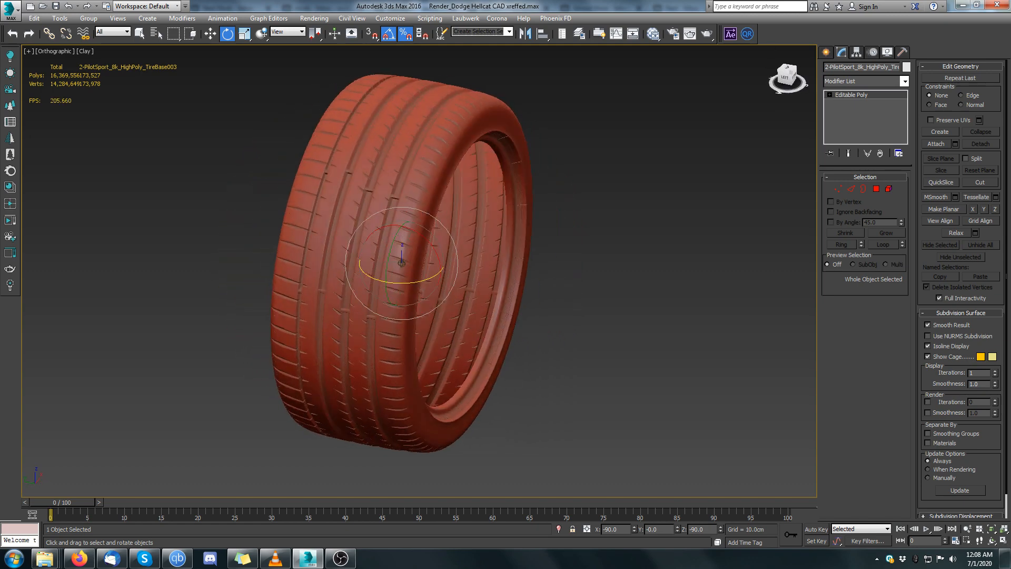
{"action": "key", "text": "l"}
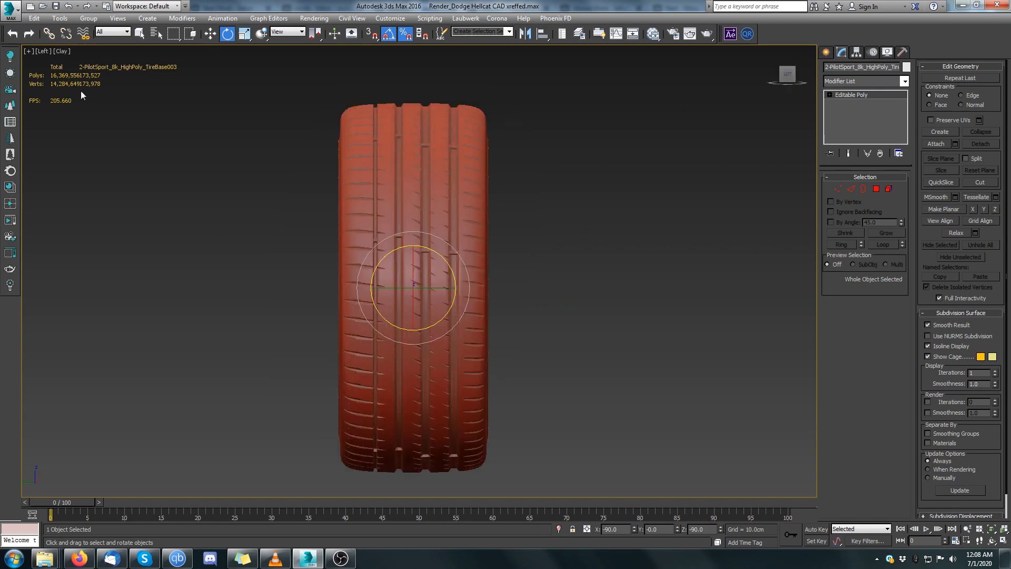
Step: Switch to the Bottom view framed on the tire and examine how straight its tread grooves run
{"action": "left_click", "coordinate": [40, 51]}
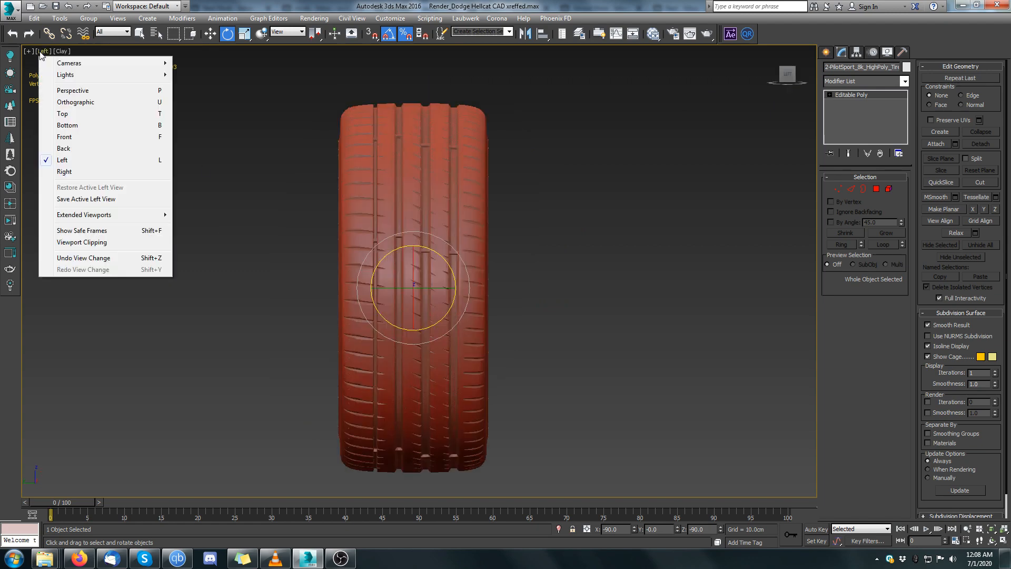
{"action": "left_click", "coordinate": [74, 125]}
{"action": "key", "text": "z"}
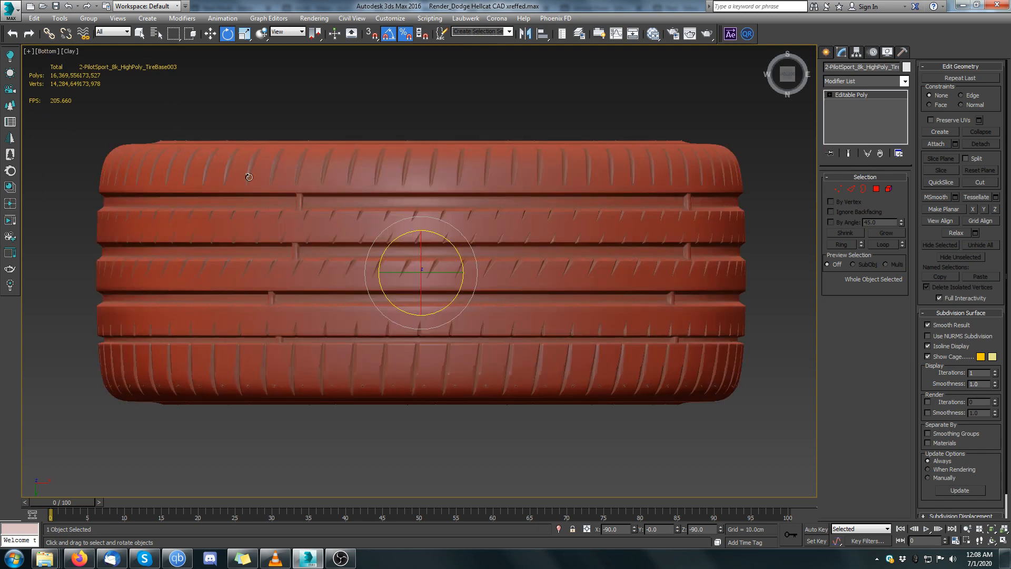
{"action": "scroll", "coordinate": [380, 217], "scroll_direction": "down", "scroll_amount": 2}
{"action": "scroll", "coordinate": [380, 218], "scroll_direction": "up", "scroll_amount": 5}
{"action": "scroll", "coordinate": [379, 217], "scroll_direction": "down", "scroll_amount": 2}
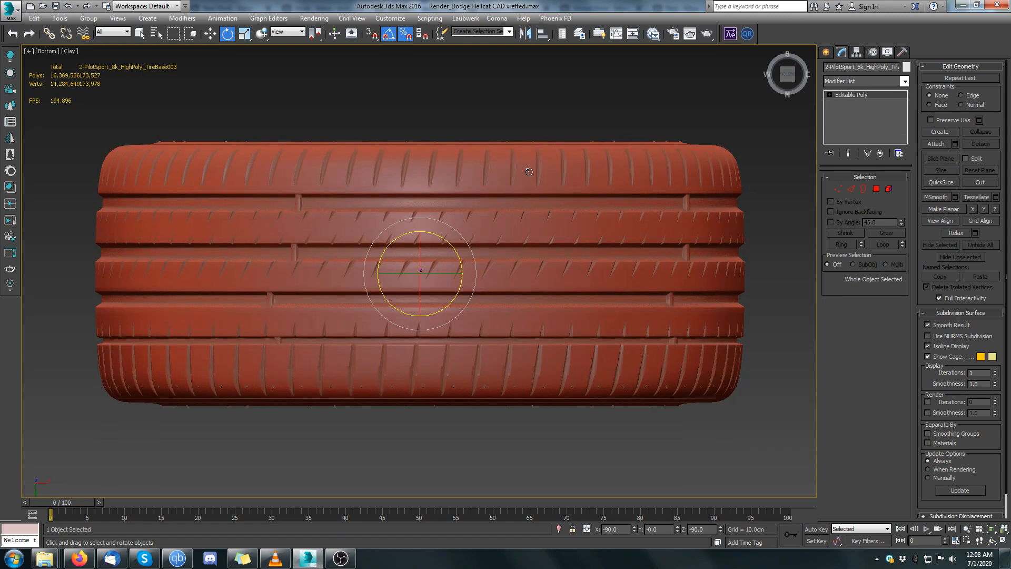
{"action": "scroll", "coordinate": [529, 172], "scroll_direction": "down", "scroll_amount": 1}
{"action": "scroll", "coordinate": [503, 177], "scroll_direction": "up", "scroll_amount": 1}
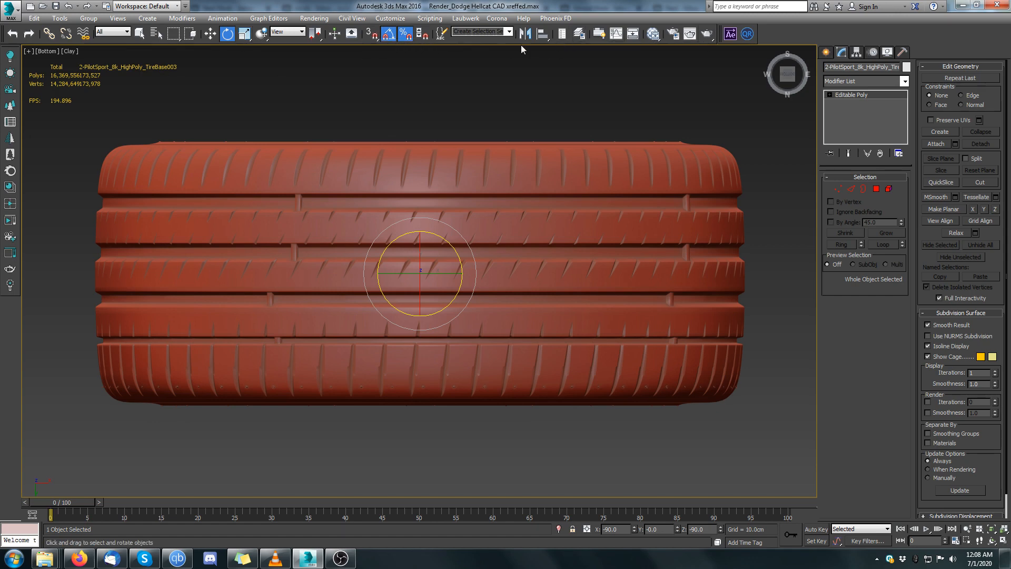
{"action": "left_click", "coordinate": [172, 131]}
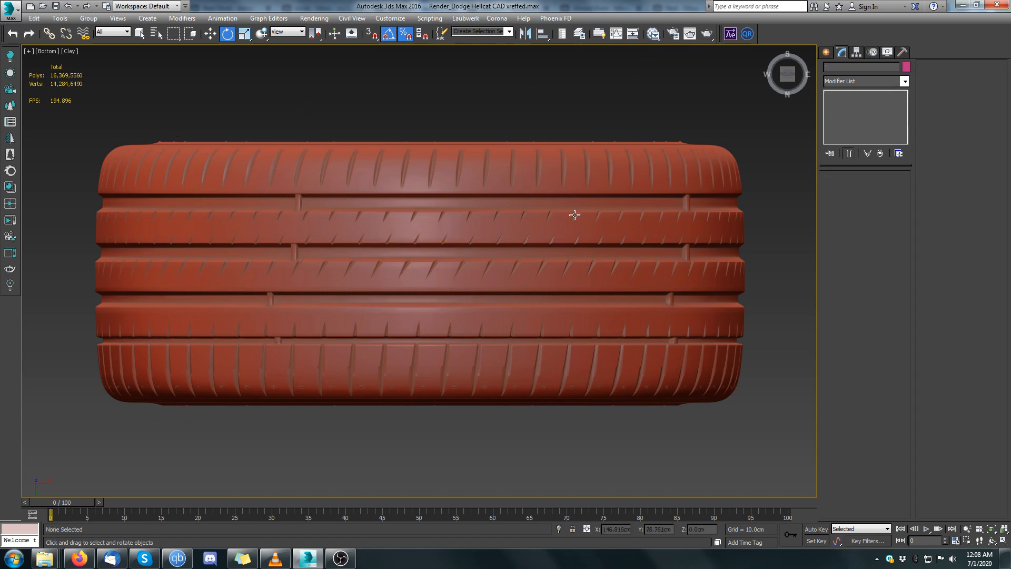
{"action": "left_click", "coordinate": [553, 196]}
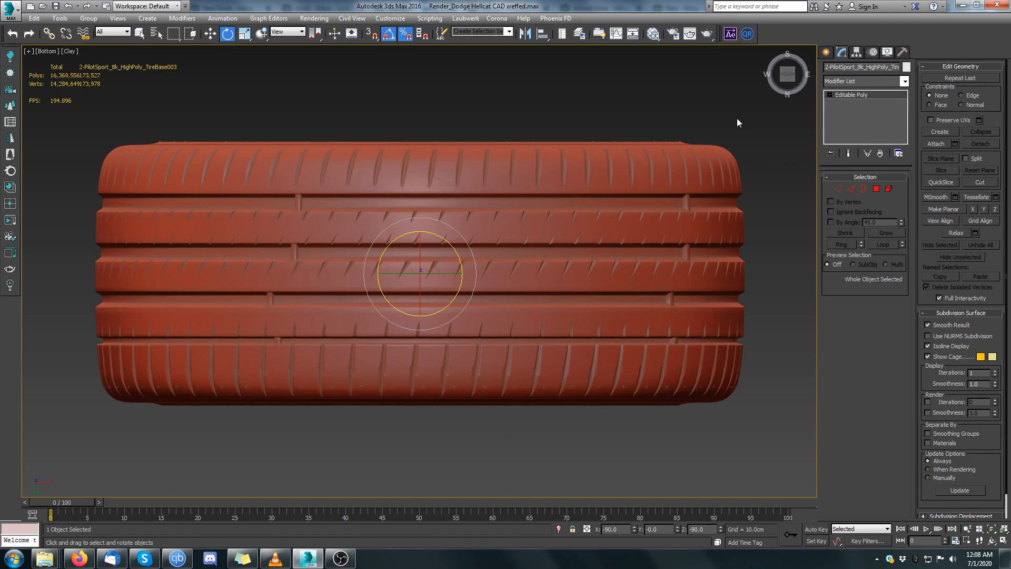
{"action": "left_click", "coordinate": [871, 81]}
{"action": "scroll", "coordinate": [868, 416], "scroll_direction": "down", "scroll_amount": 3}
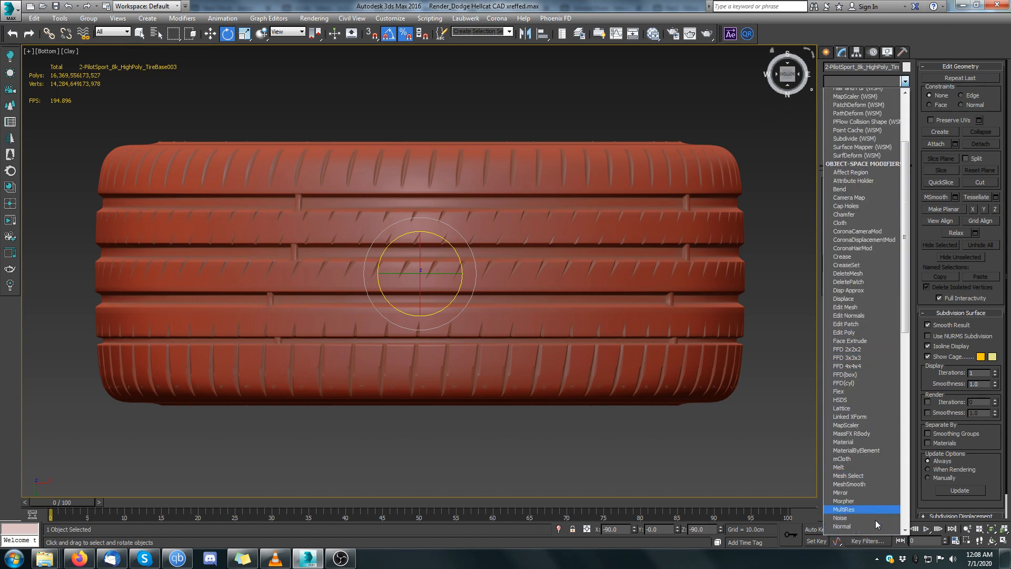
{"action": "scroll", "coordinate": [875, 520], "scroll_direction": "down", "scroll_amount": 2}
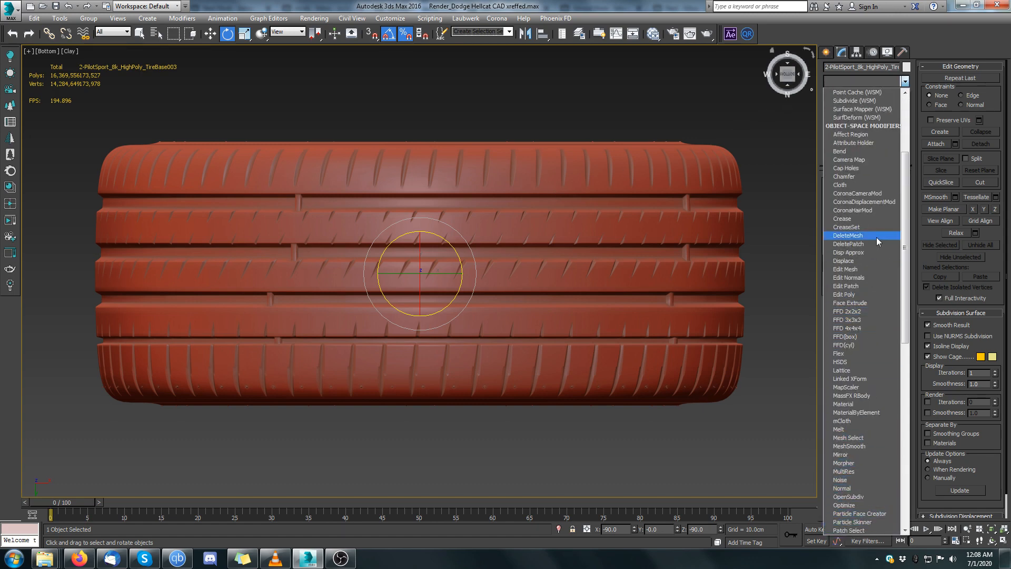
{"action": "left_click", "coordinate": [756, 432]}
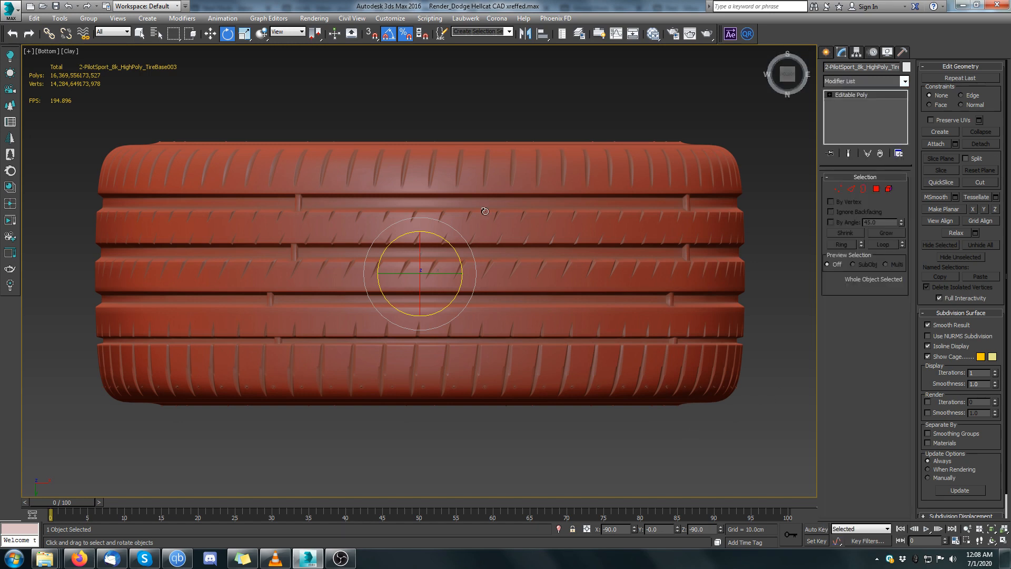
{"action": "left_click", "coordinate": [340, 558]}
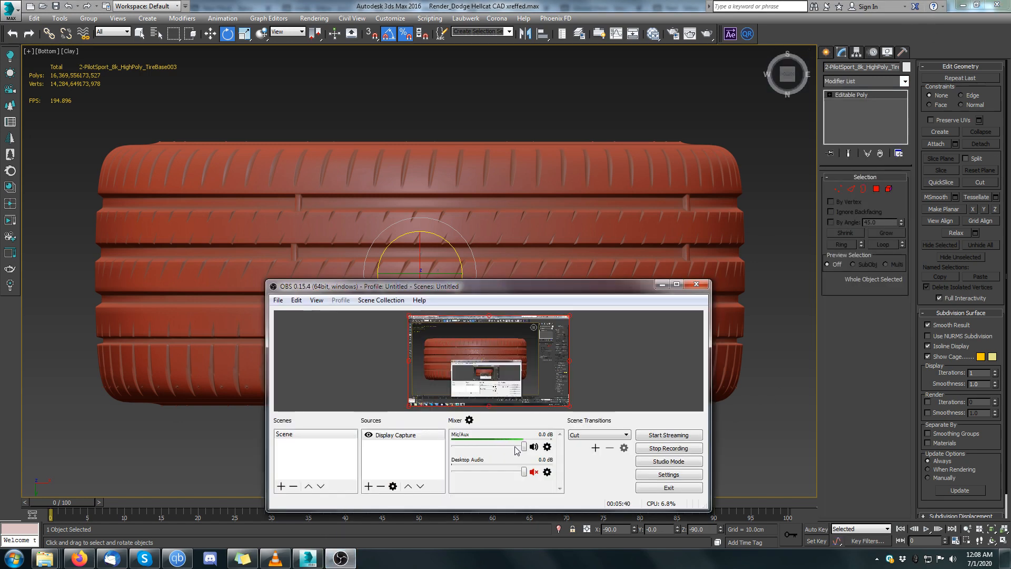